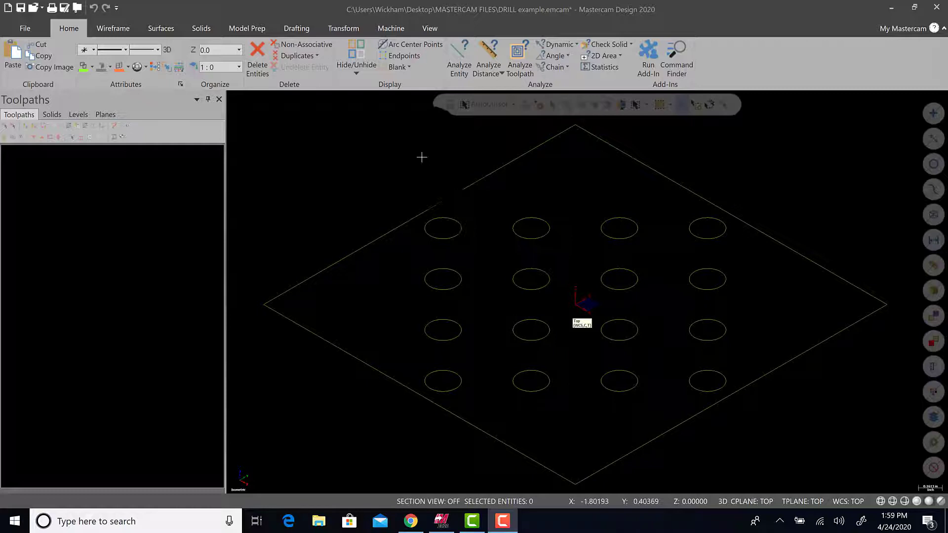
- Choose the Default mill machine definition from the Mill machine list
click(390, 28)
click(17, 58)
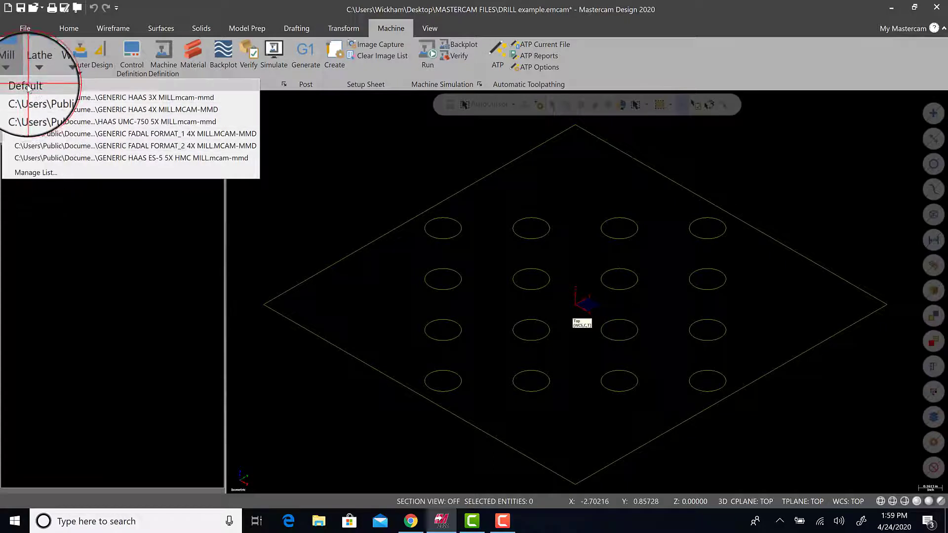
click(27, 87)
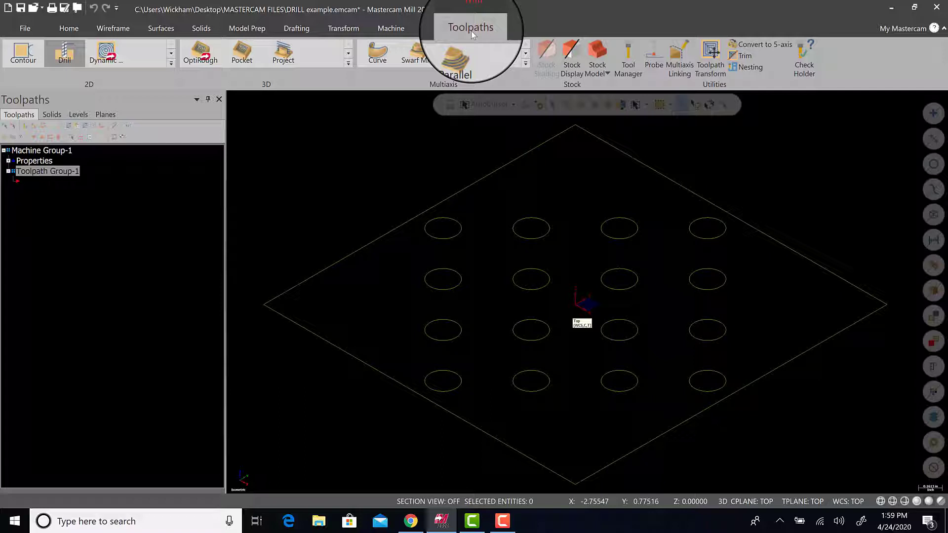
- Expand the machine group's Properties and open its Tool settings
click(8, 161)
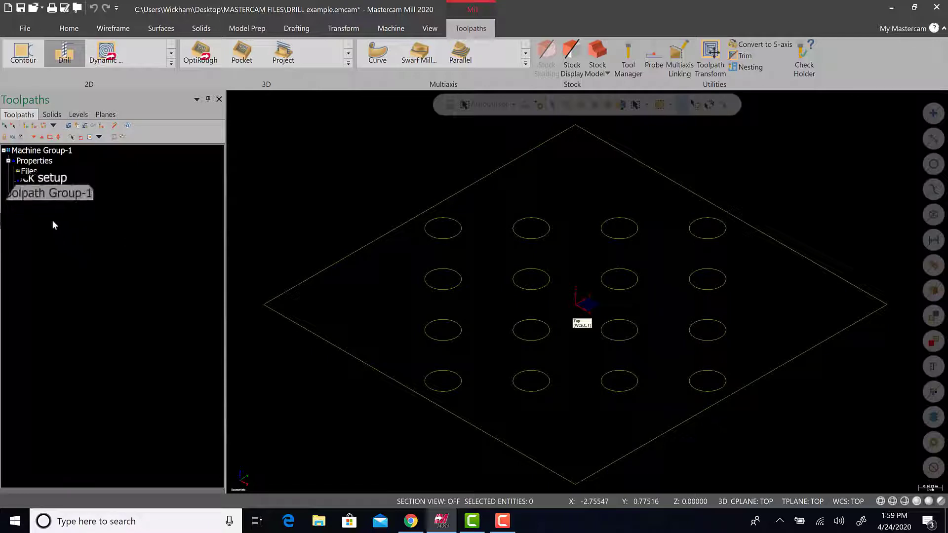
click(44, 182)
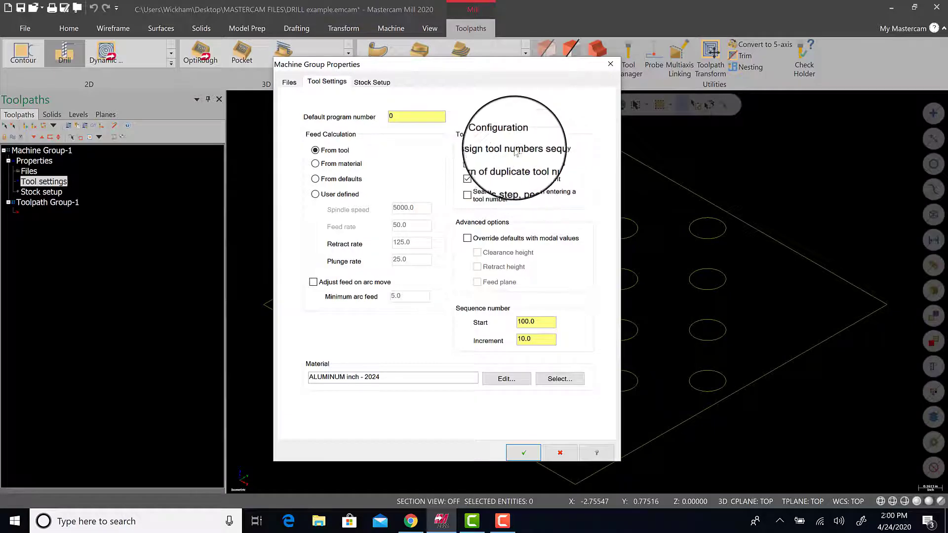
- Set the stock from the plate's opposite corners to 3 x 3 with 0.25 thickness
click(372, 82)
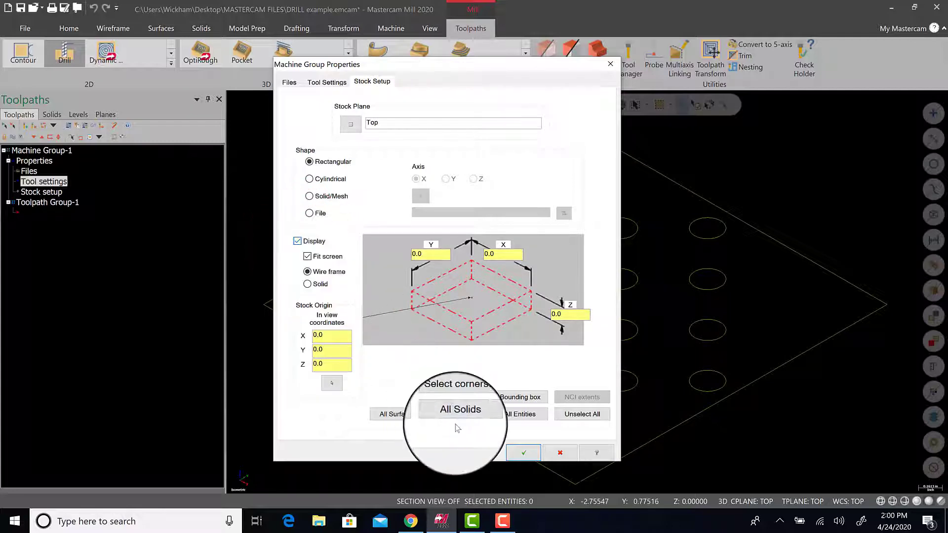
click(455, 397)
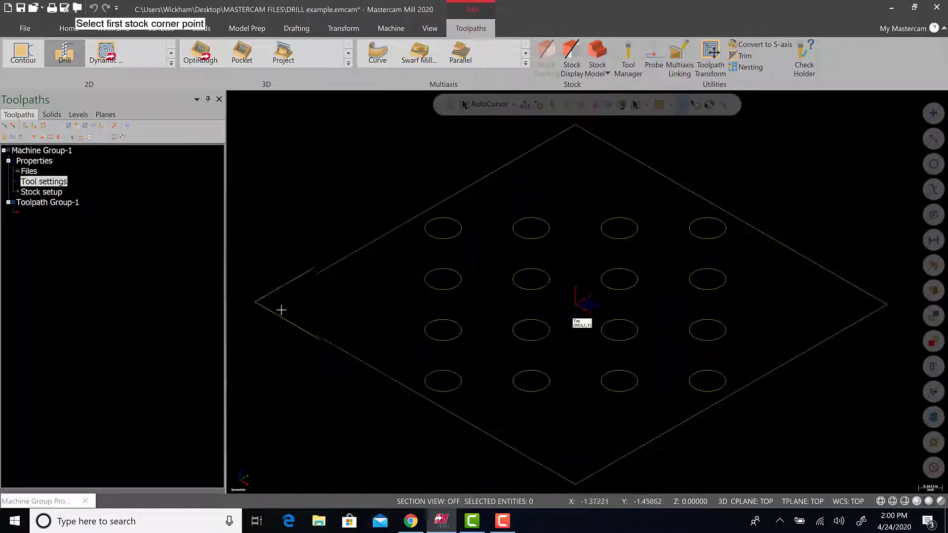
click(265, 305)
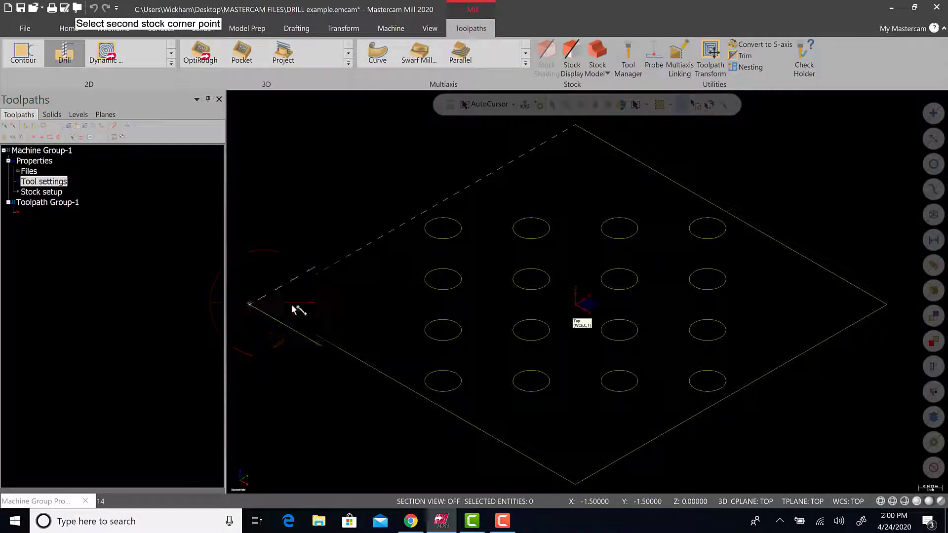
click(887, 304)
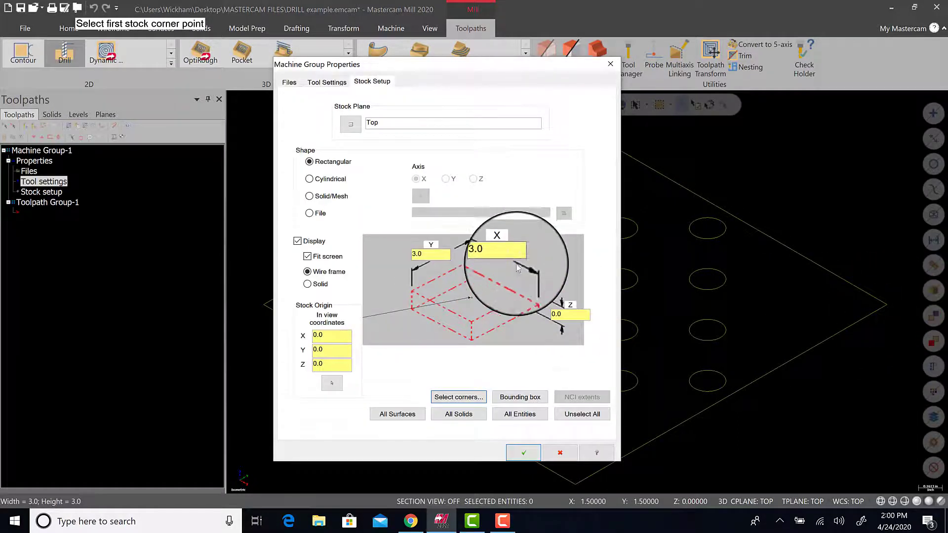
click(565, 313)
double_click(565, 313)
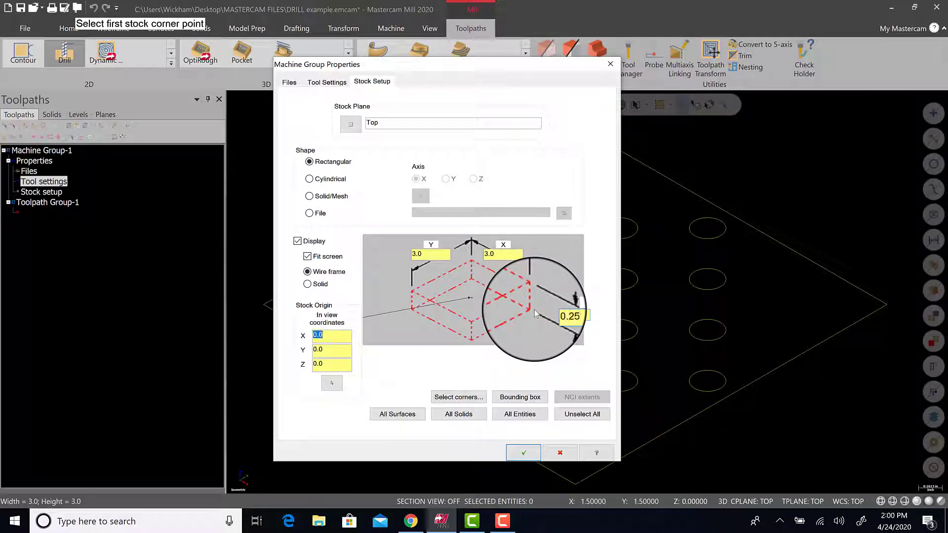
click(511, 452)
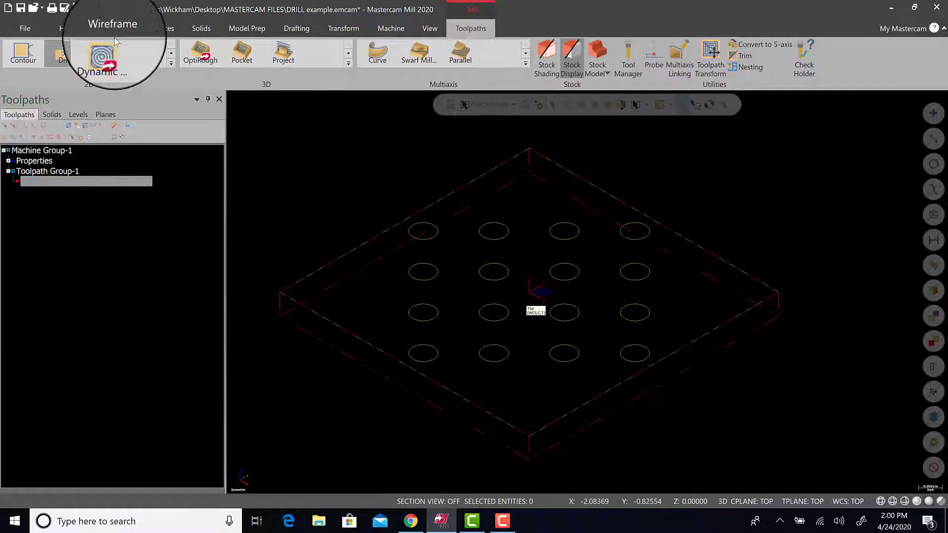
- Start a Drill toolpath, picking the left column's holes upward, then the second column downward
click(64, 55)
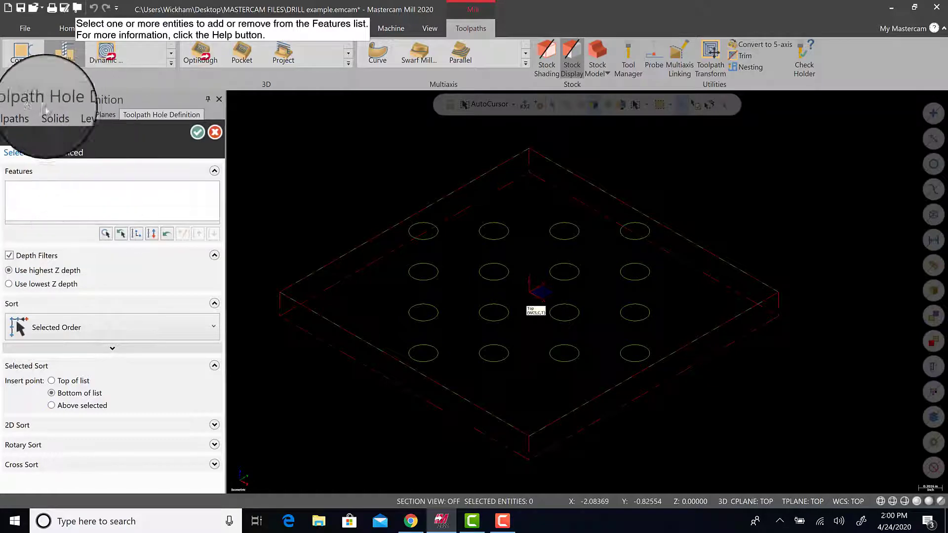
click(414, 359)
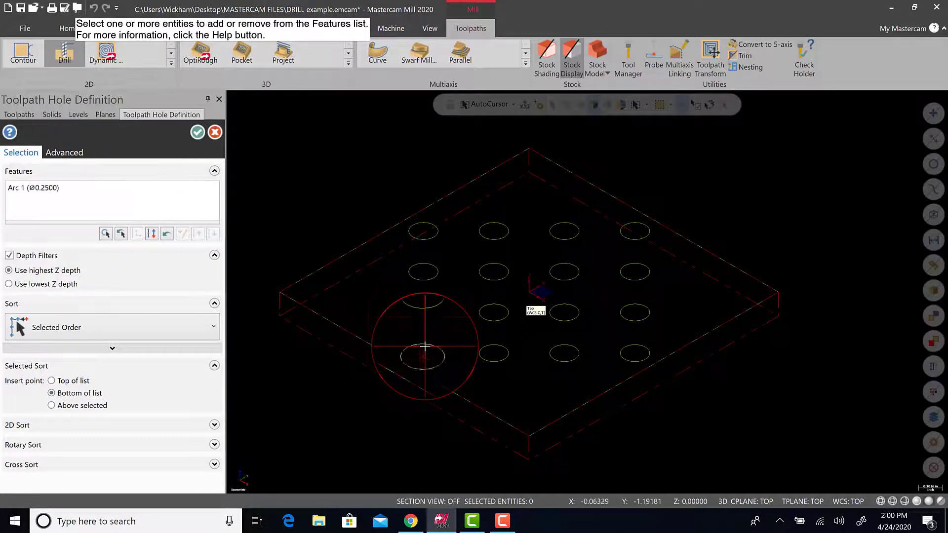
click(423, 312)
click(423, 271)
click(423, 231)
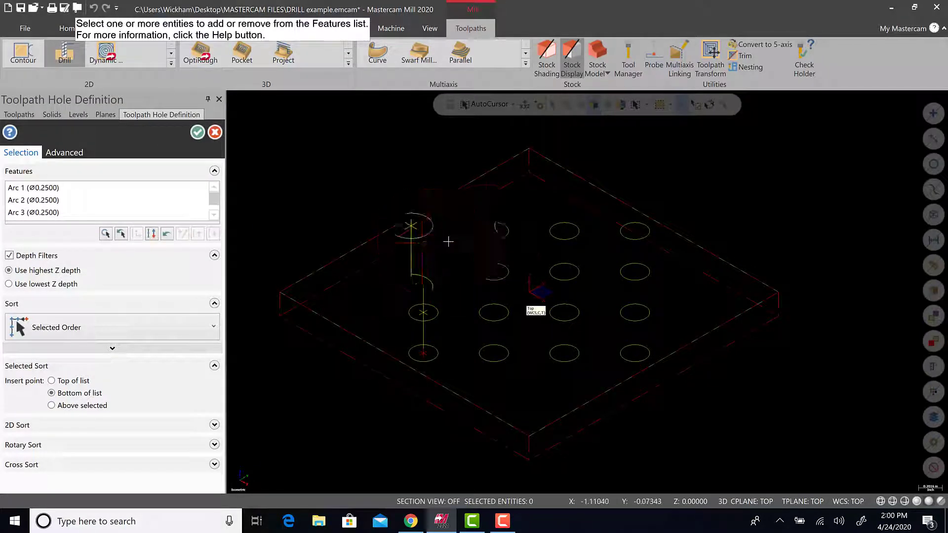
click(491, 237)
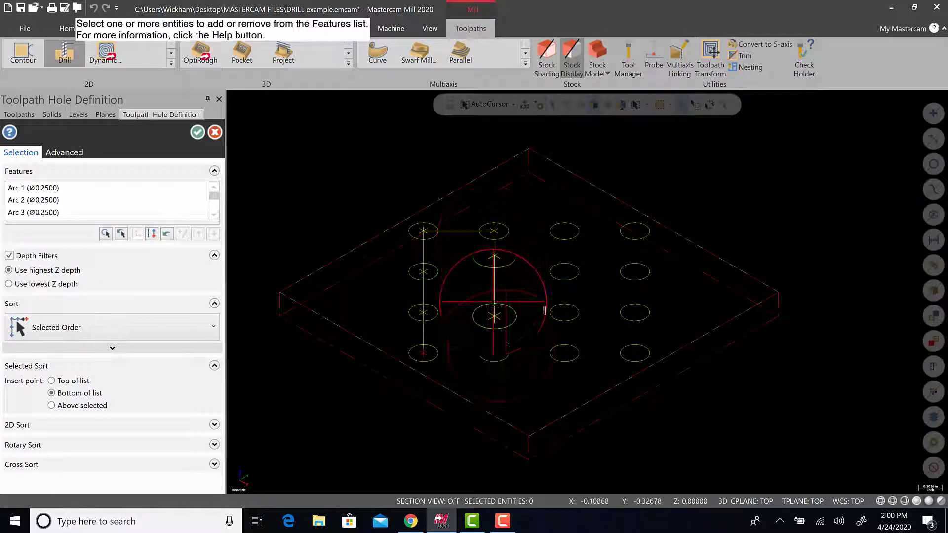
click(494, 353)
- Pick the third column upward and the right column downward, then accept all 16 holes
click(564, 353)
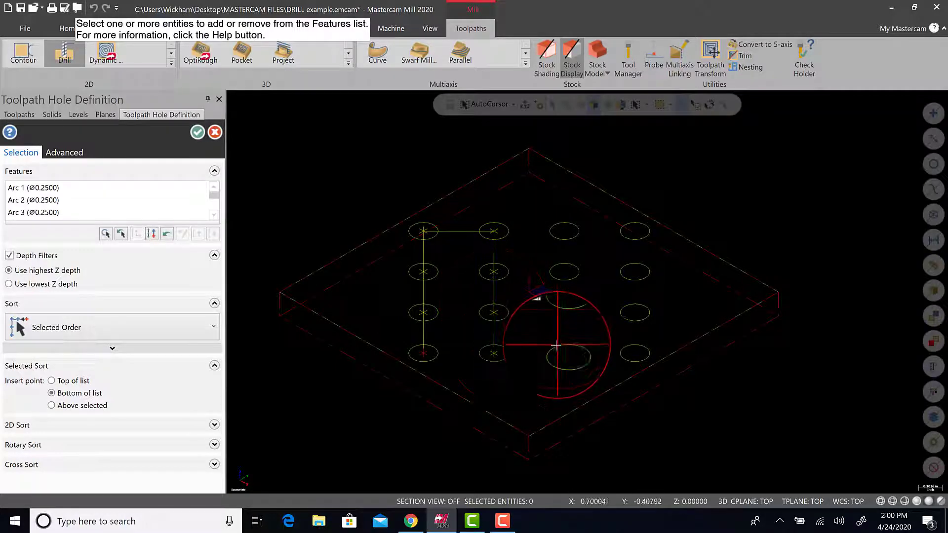
click(567, 276)
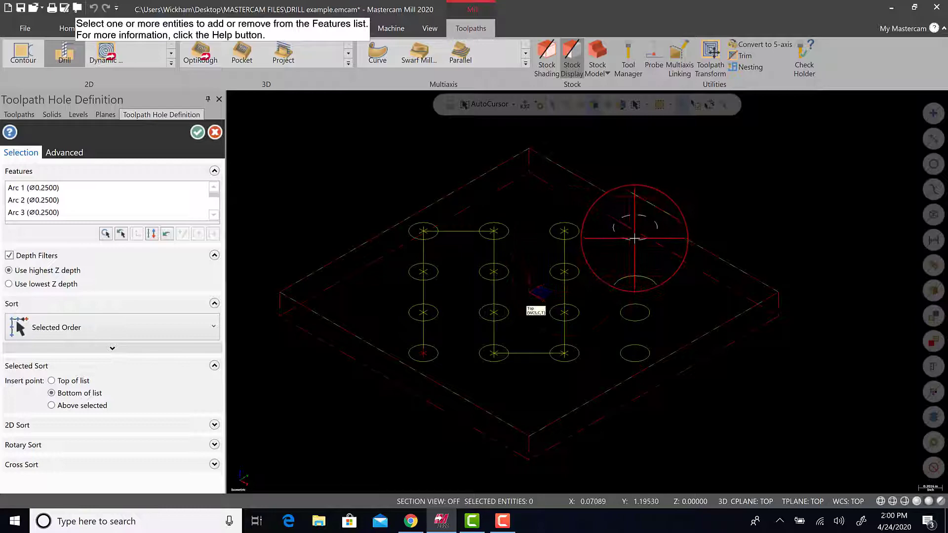
click(634, 271)
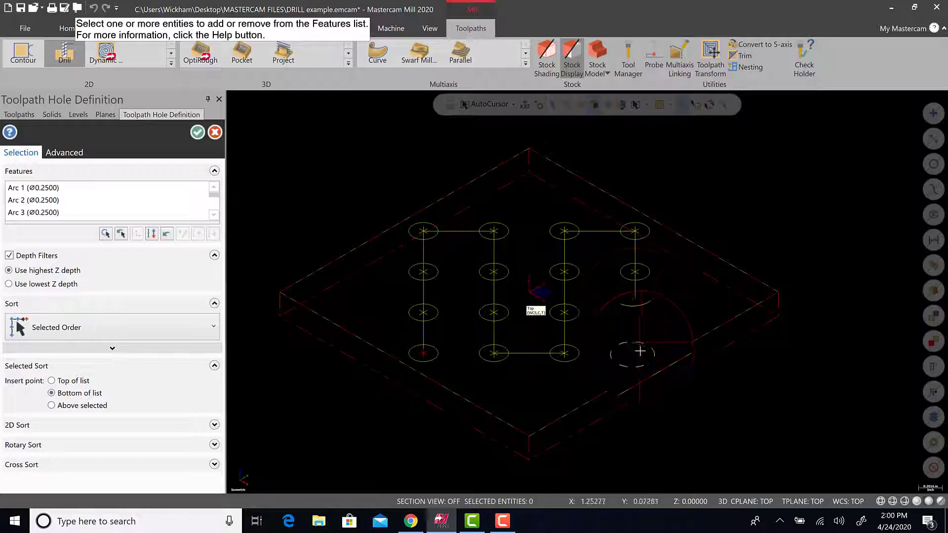
click(635, 312)
click(634, 352)
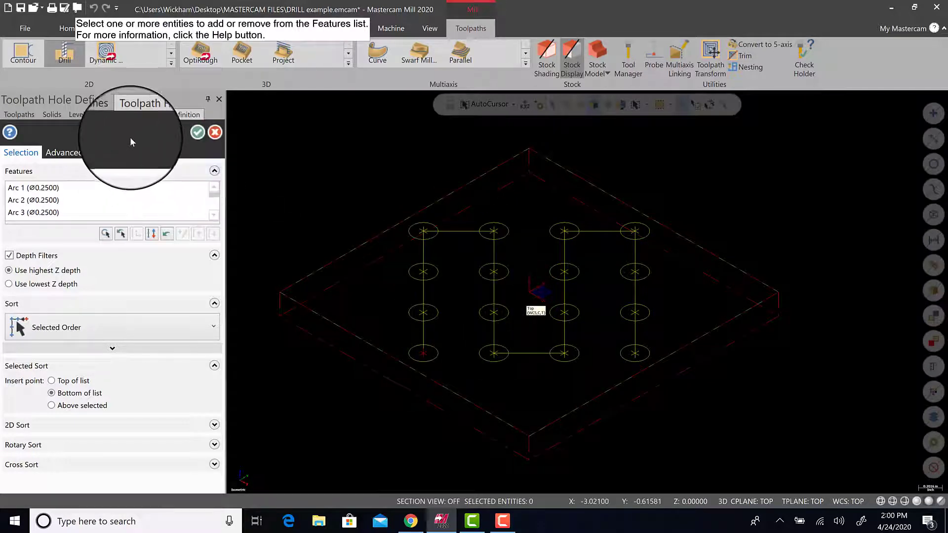
click(195, 133)
click(502, 520)
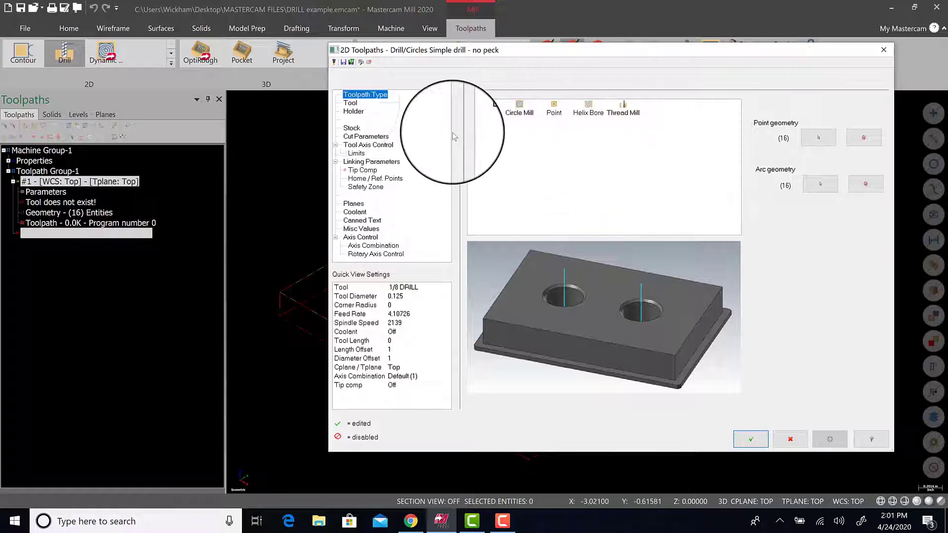
- Show the drill toolpath's Tool page, currently a 1/8 DRILL of 0.125 diameter
click(350, 103)
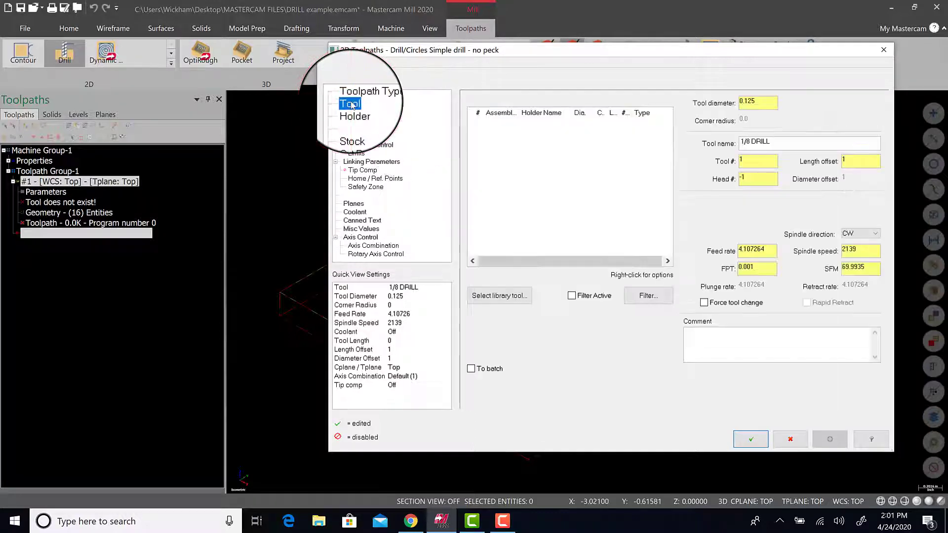
- Filter the tool library to 0.375 diameter and choose the 3/8 SPOTDRILL
click(488, 298)
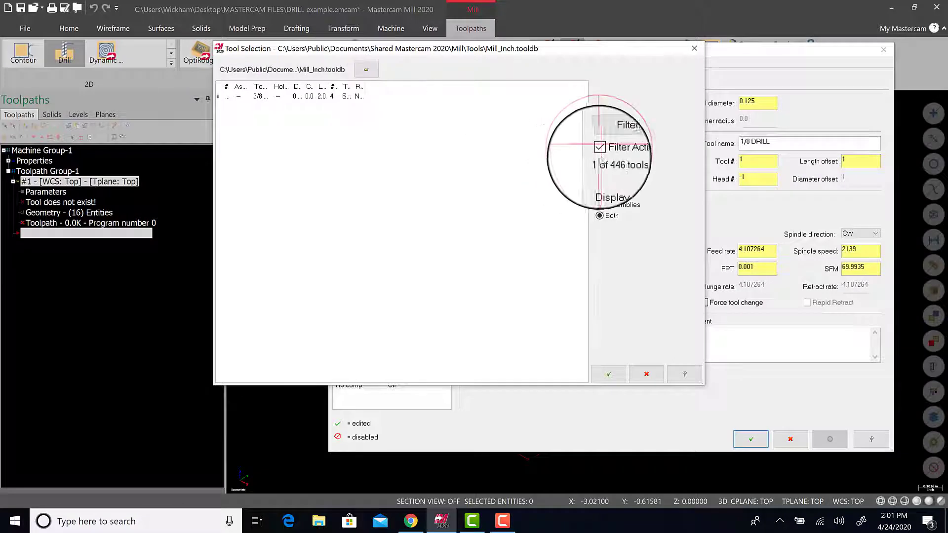
click(599, 150)
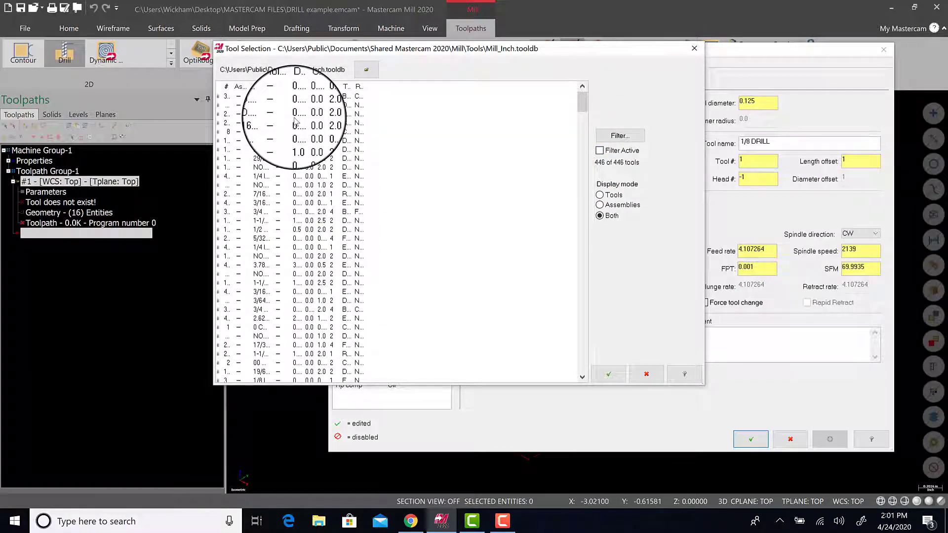
click(598, 150)
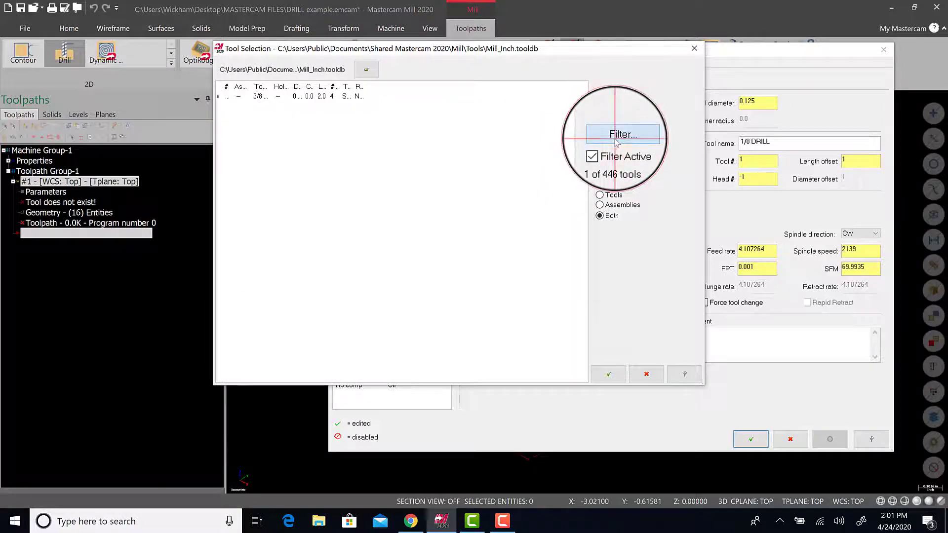
click(617, 136)
drag(63, 115, 197, 105)
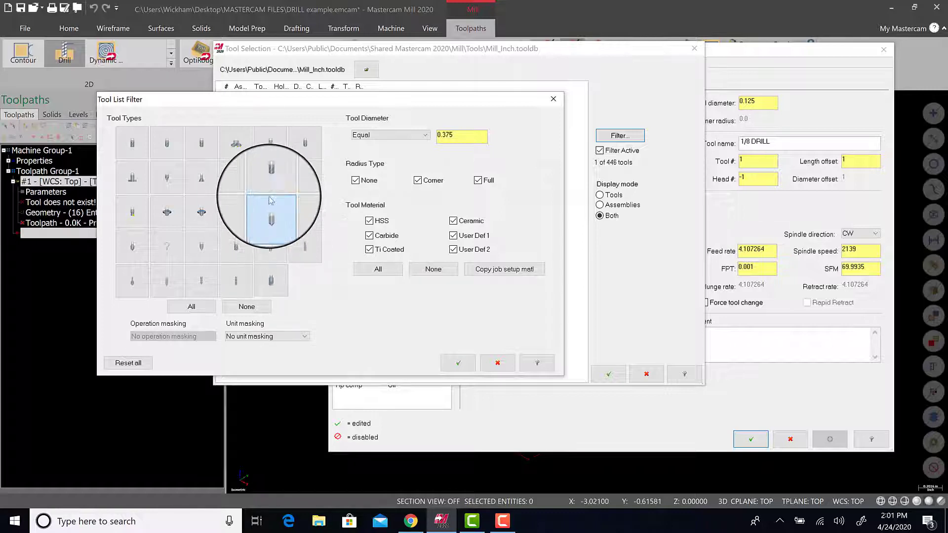
click(459, 137)
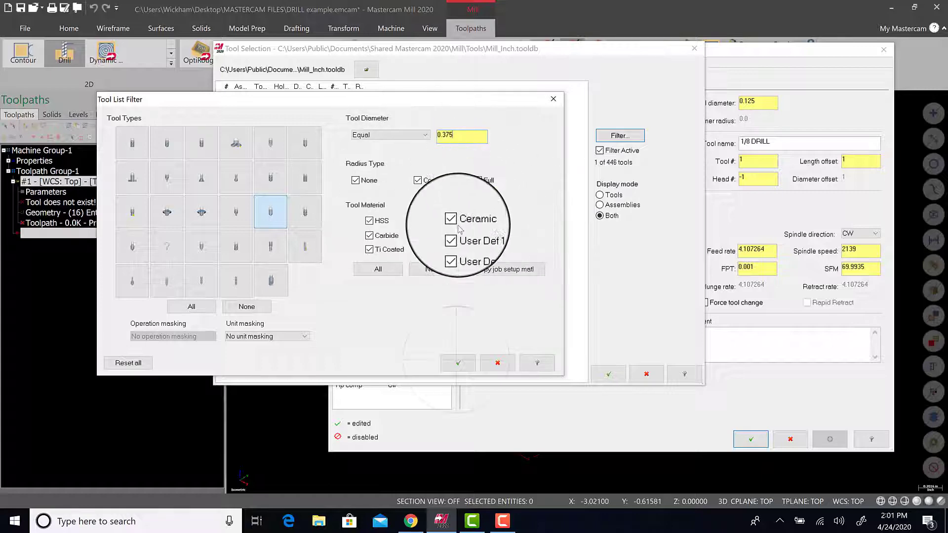
click(458, 363)
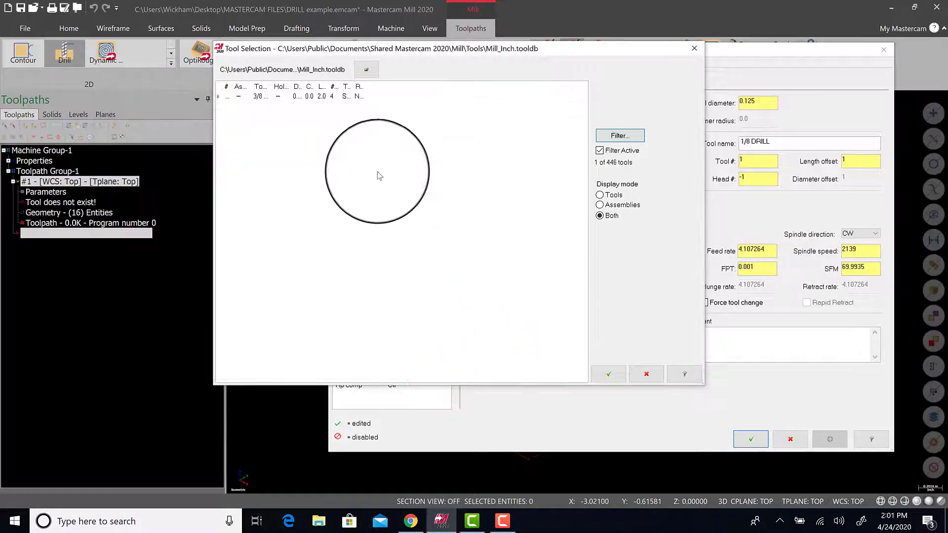
double_click(283, 96)
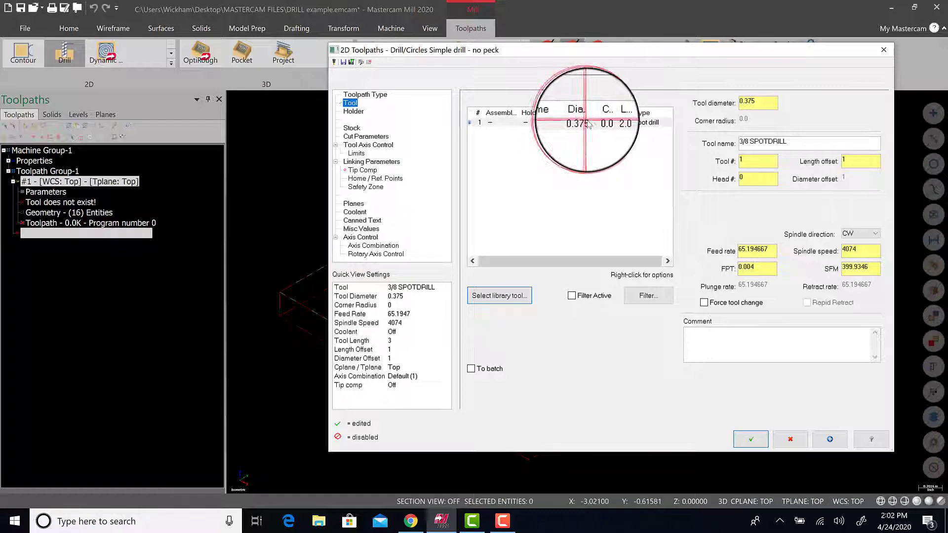
- Review the 3/8 SPOTDRILL geometry in the Edit Tool wizard and finish it
double_click(588, 123)
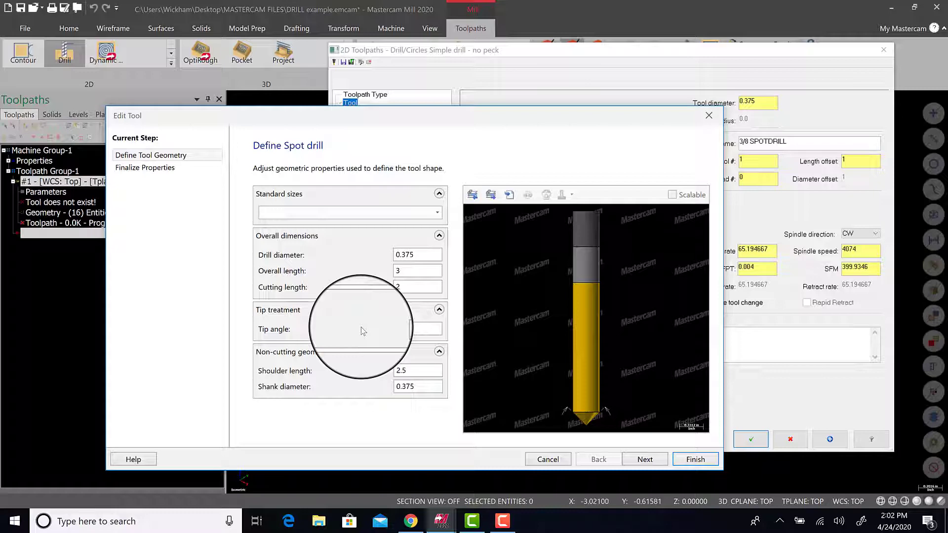
click(158, 169)
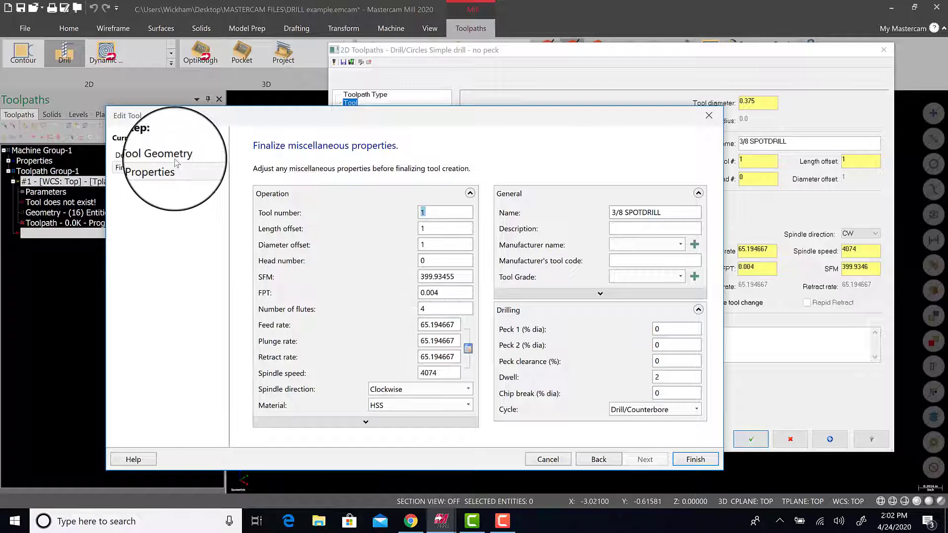
click(178, 156)
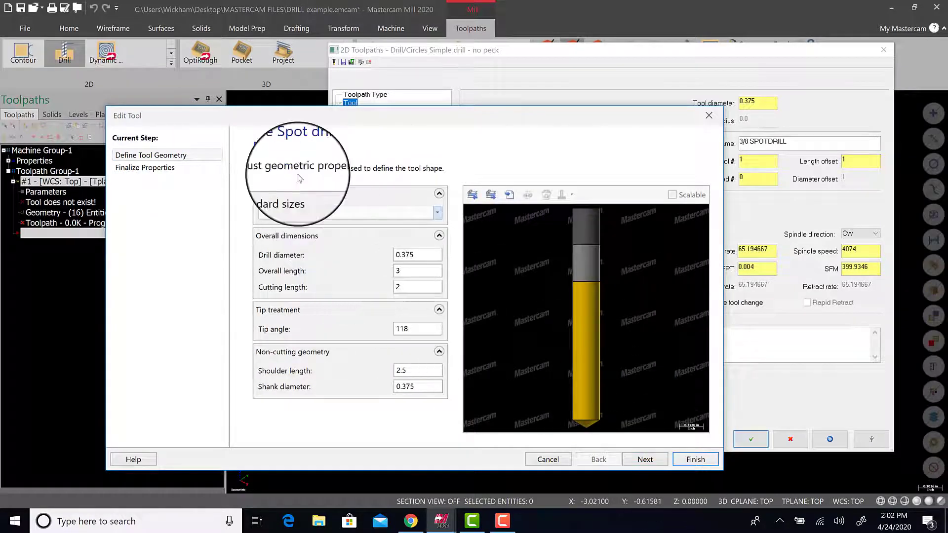
click(695, 459)
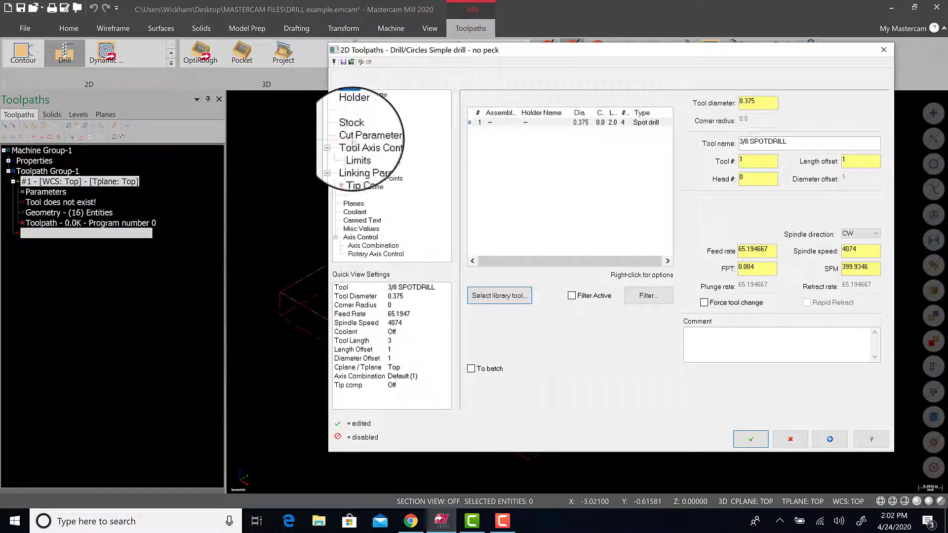
- Set absolute linking heights: clearance 2.0, retract 0.1, top of stock and depth 0.0
click(359, 136)
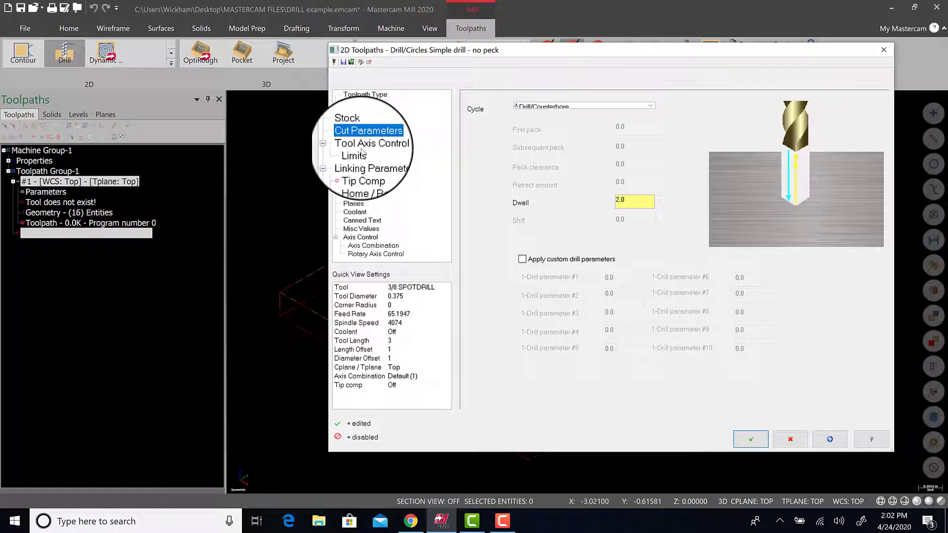
click(353, 164)
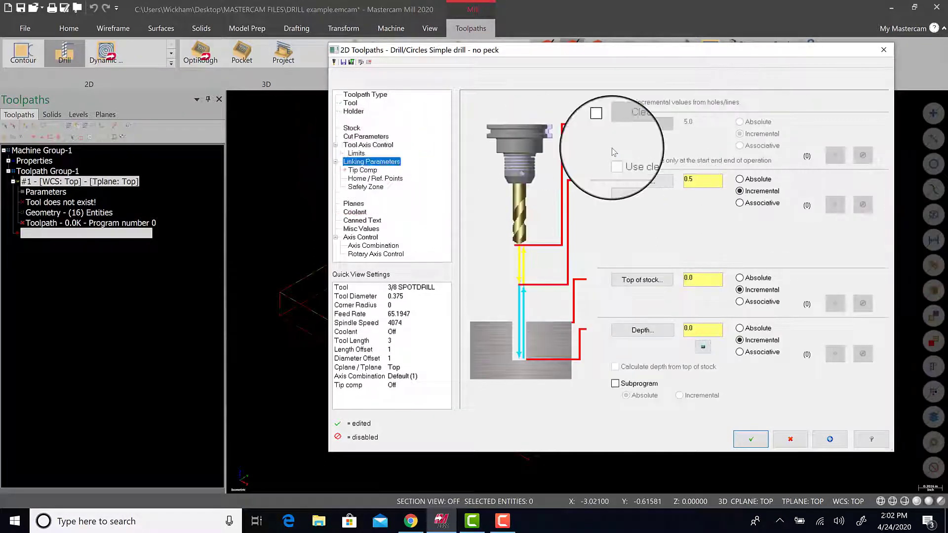
click(601, 125)
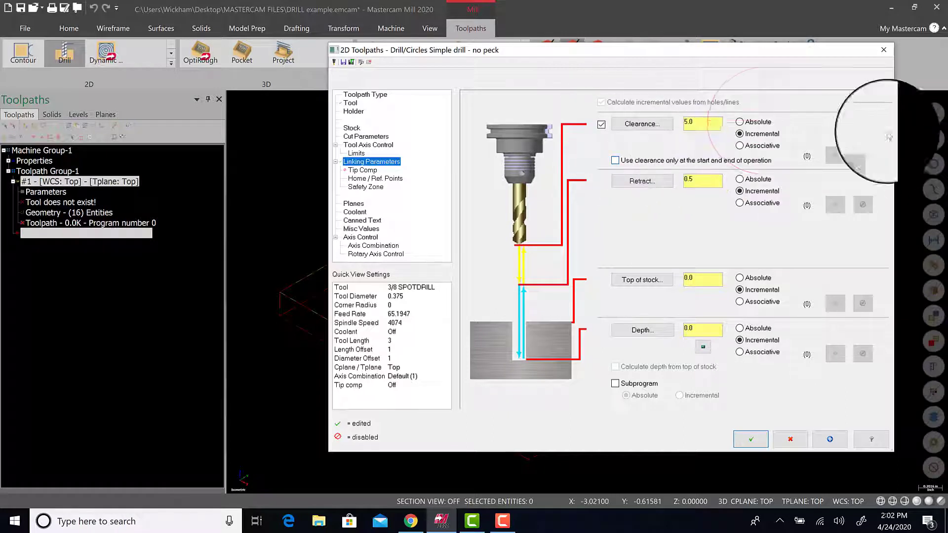
click(760, 122)
click(757, 179)
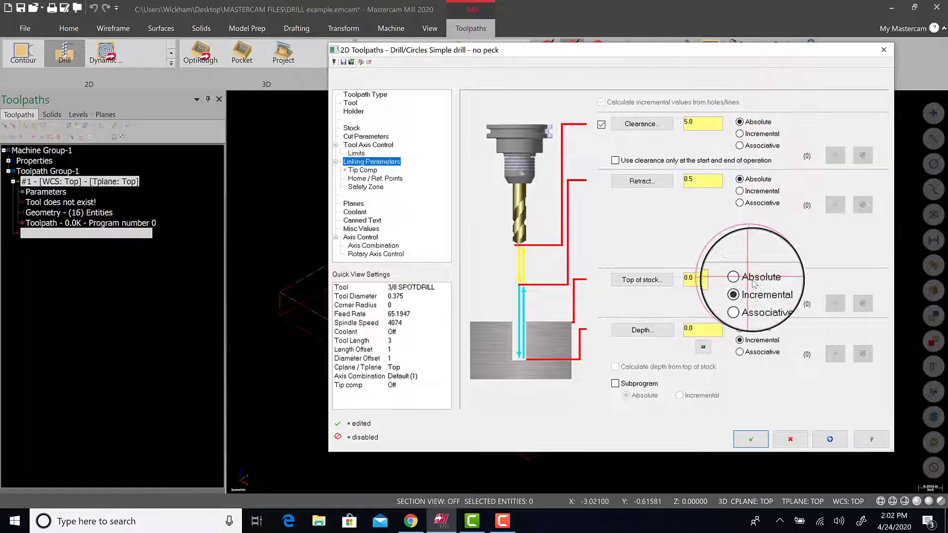
click(744, 279)
click(741, 328)
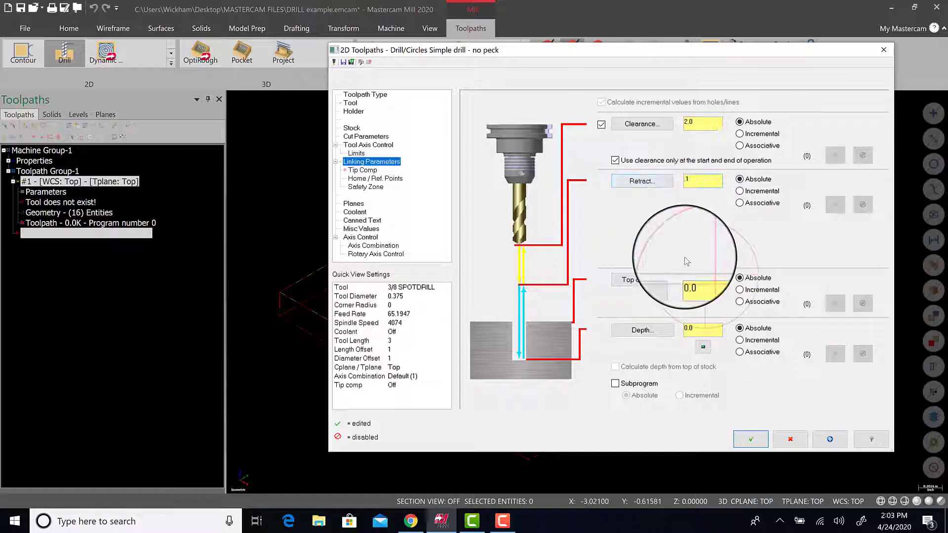
click(713, 333)
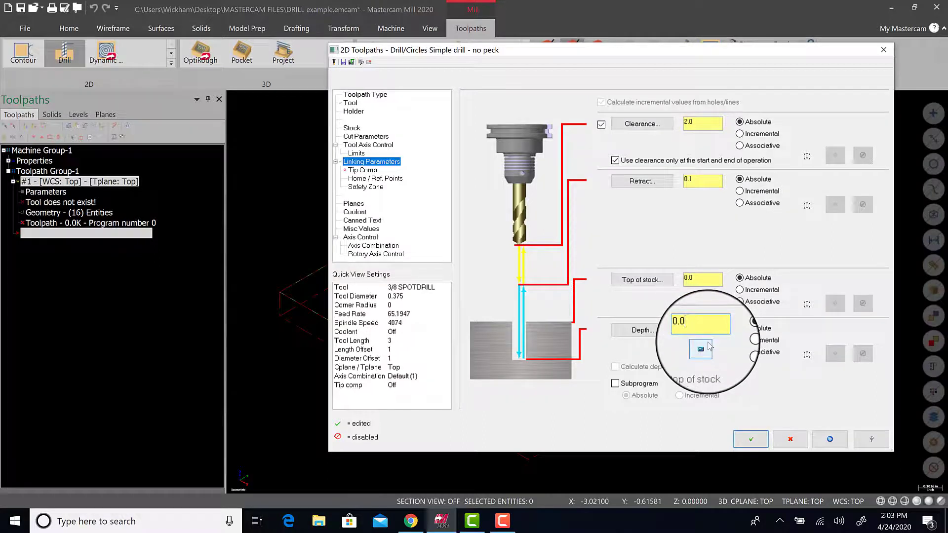
- Calculate the spot drill depth for a 0.28 finish diameter, overwriting it to -0.08412
click(703, 347)
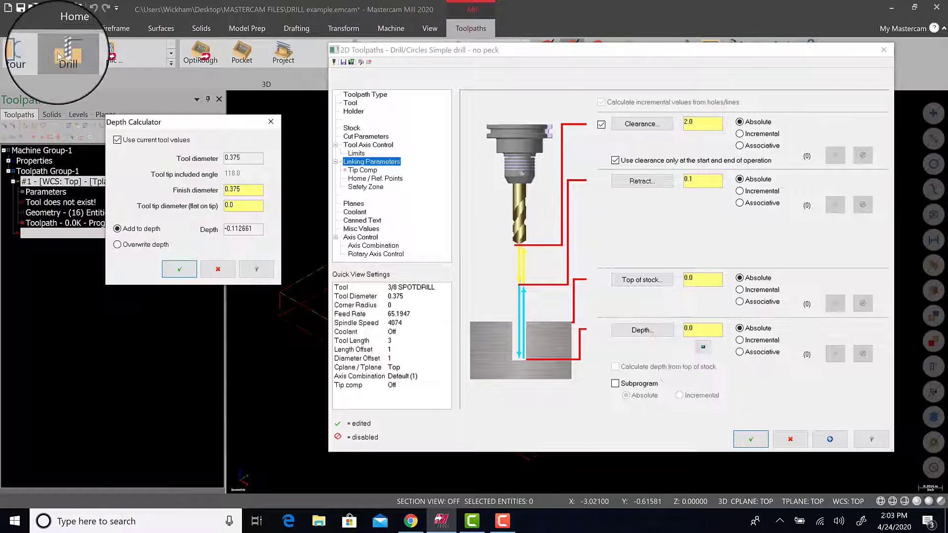
double_click(249, 190)
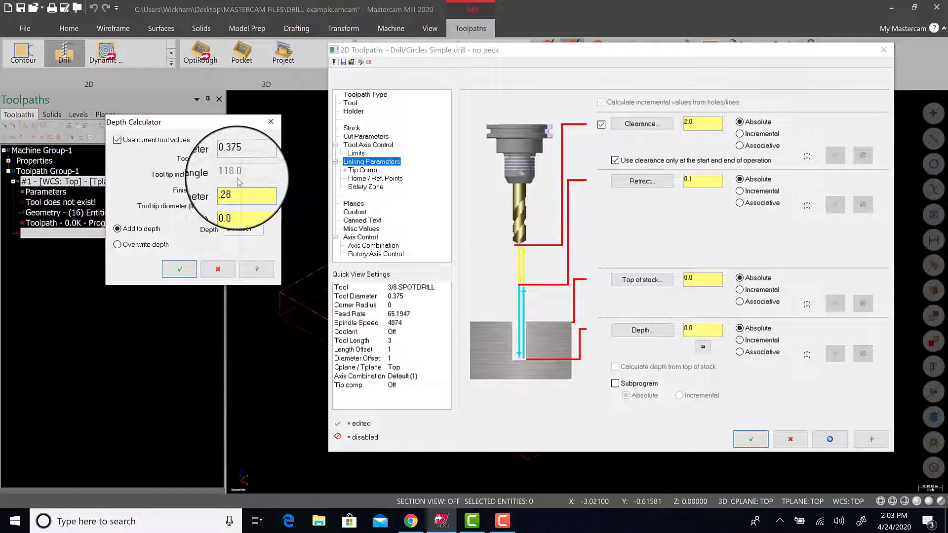
key(Tab)
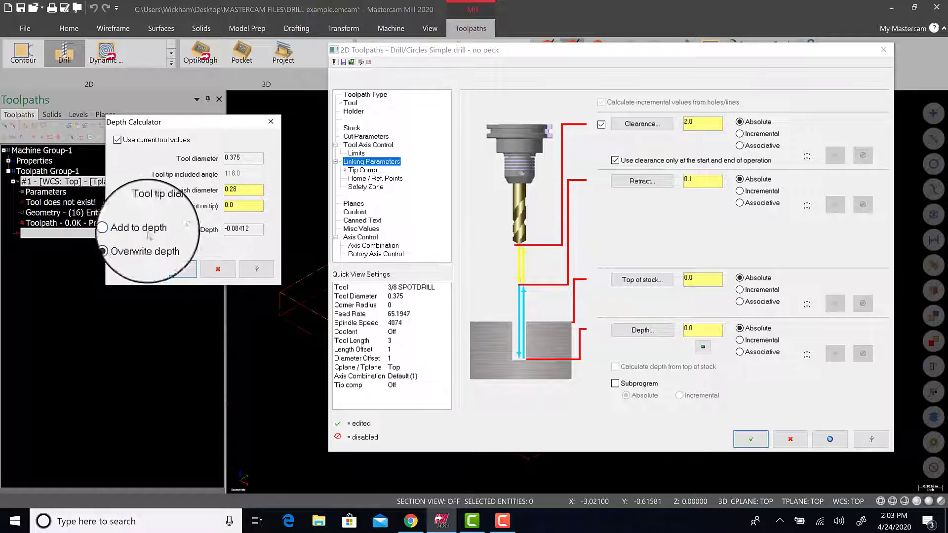
click(172, 270)
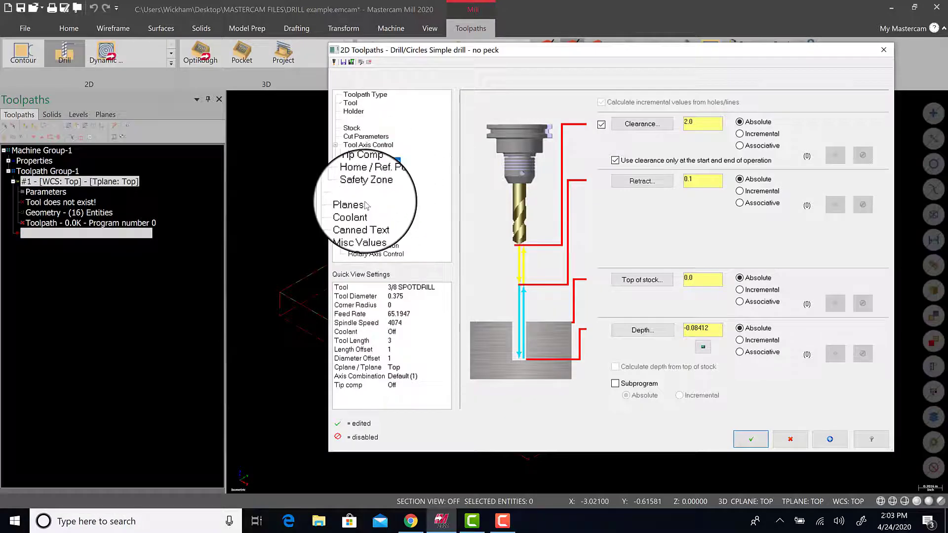
click(763, 444)
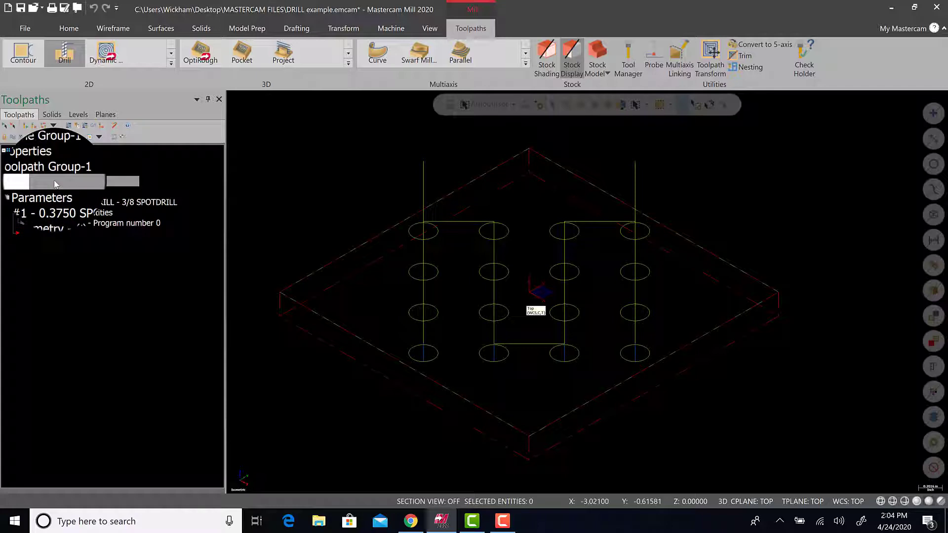
- Rename the drill operation to SPOT DRILL in the Toolpaths Manager
text(SPOT DRILL)
key(Return)
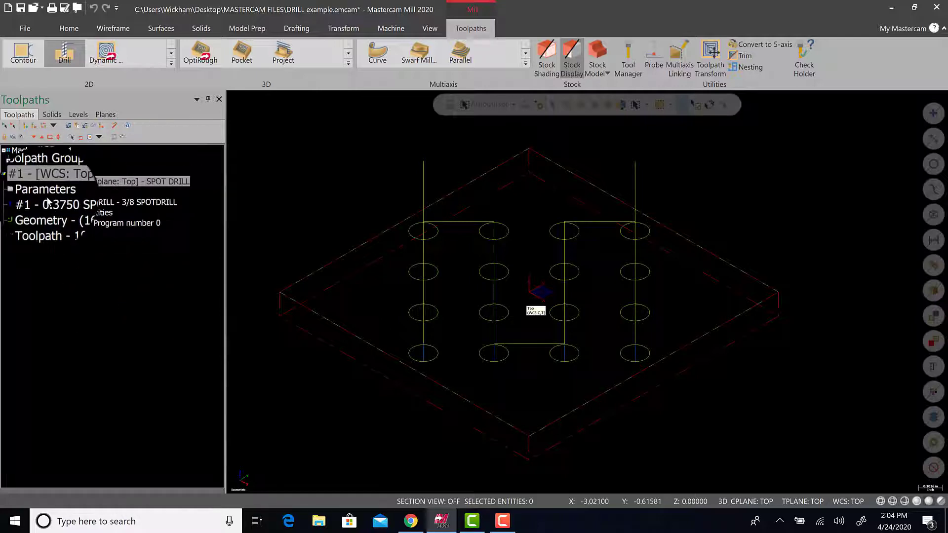
click(69, 128)
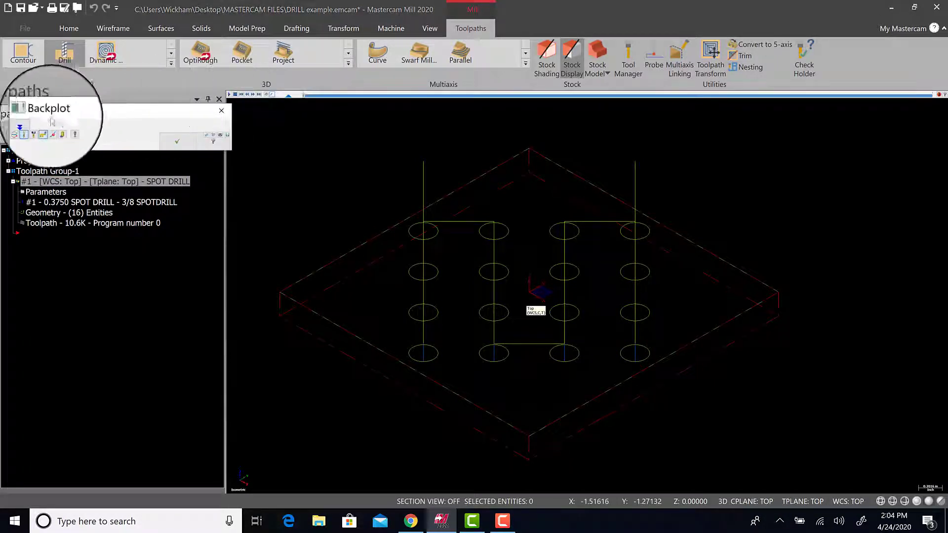
click(229, 94)
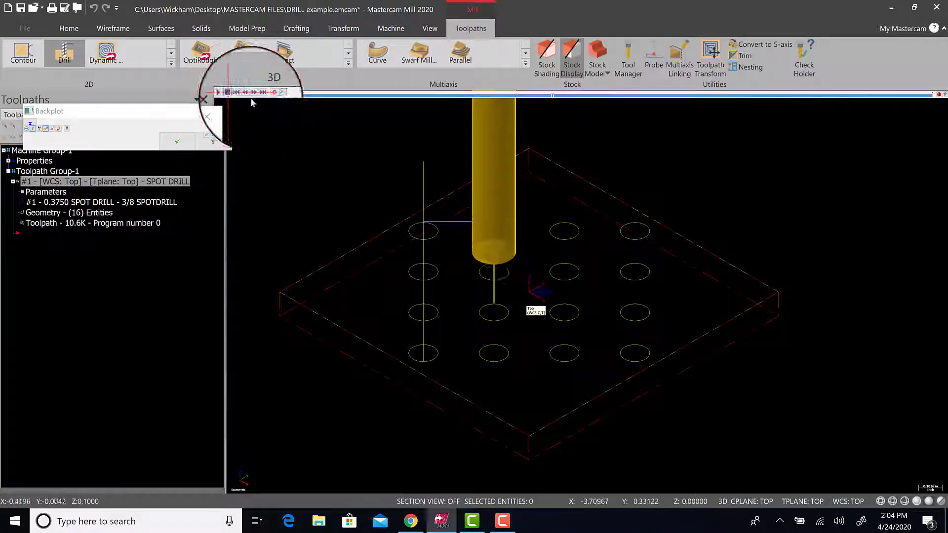
mouse_move(553, 95)
mouse_down()
mouse_move(637, 96)
mouse_move(444, 97)
mouse_move(564, 96)
mouse_up()
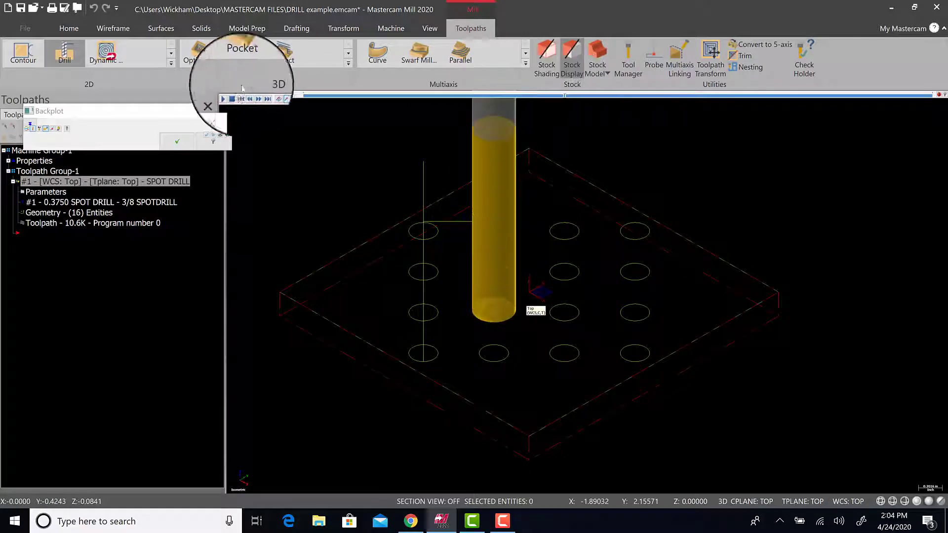
click(229, 94)
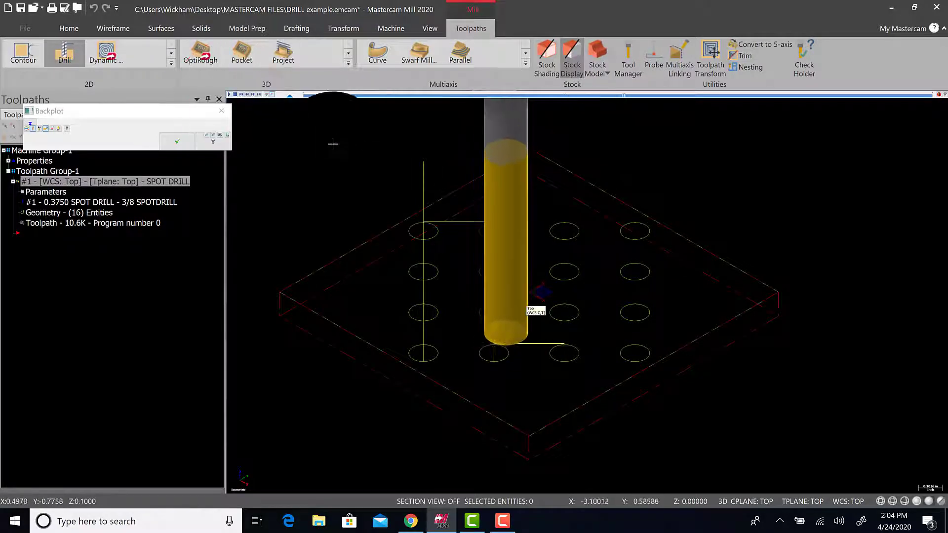
right_click(424, 180)
key(Escape)
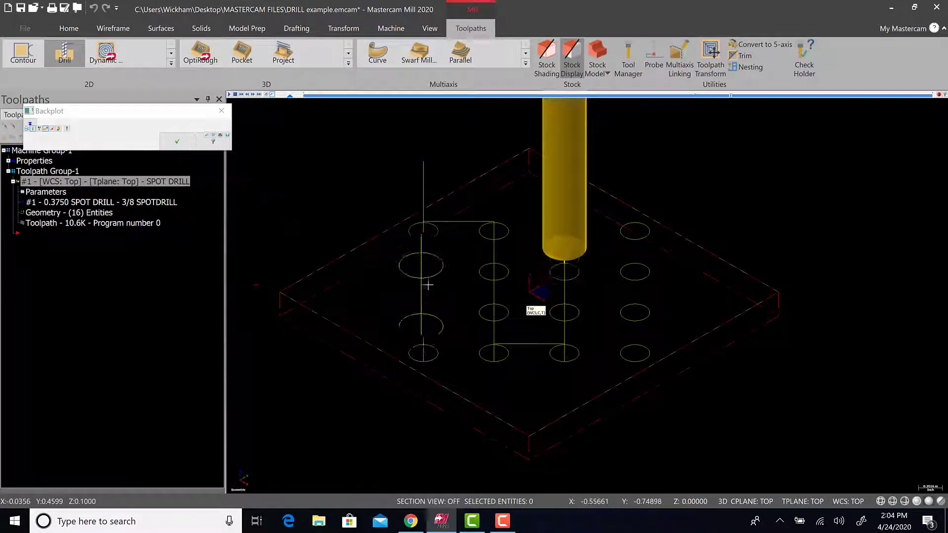
middle_drag(427, 285, 603, 360)
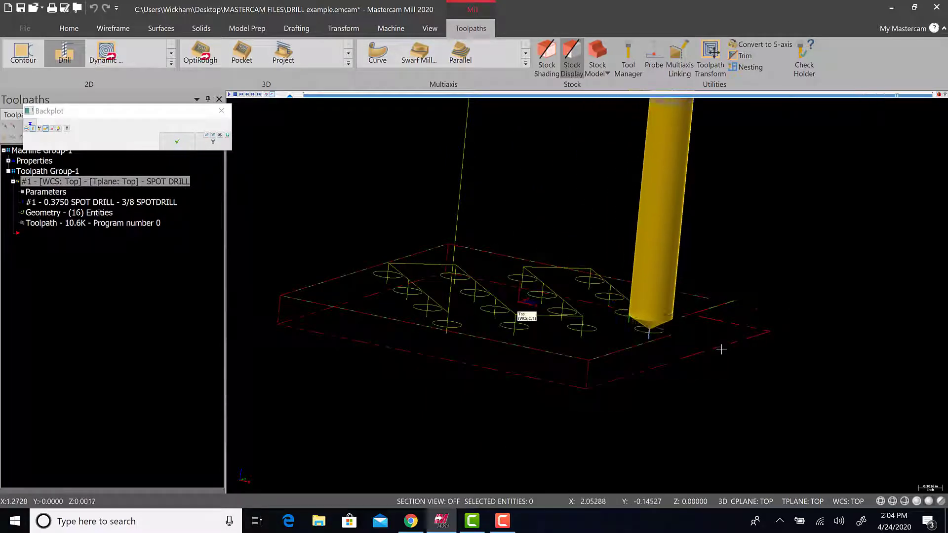
middle_drag(721, 349, 631, 355)
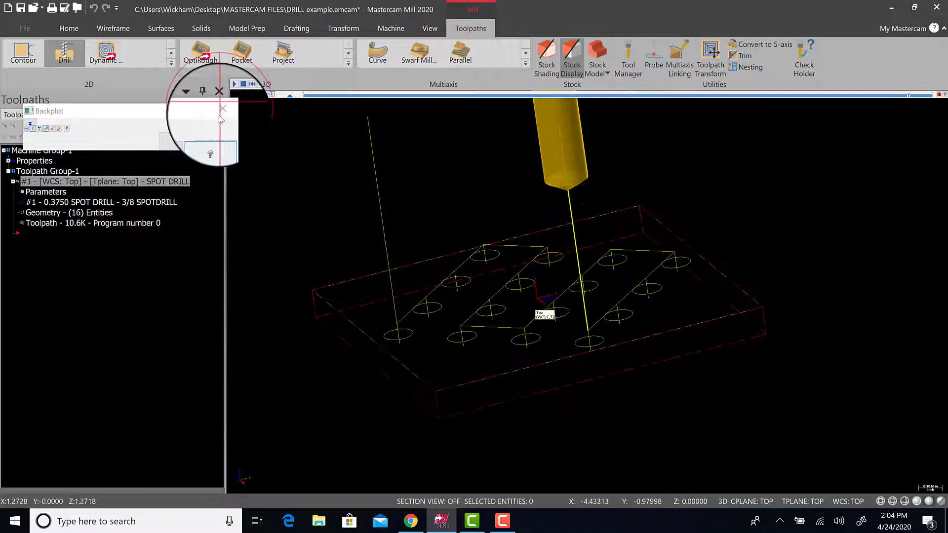
middle_drag(544, 330, 480, 310)
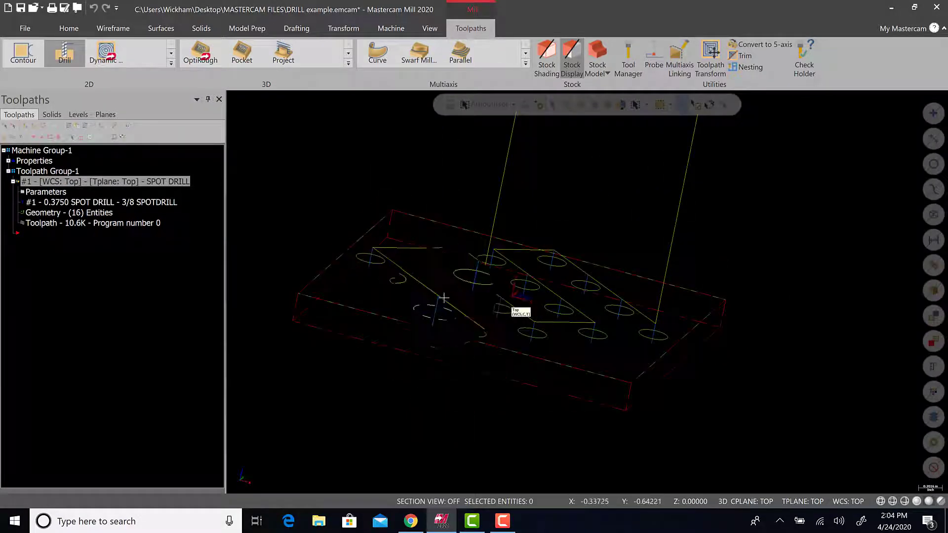
middle_drag(622, 273, 633, 289)
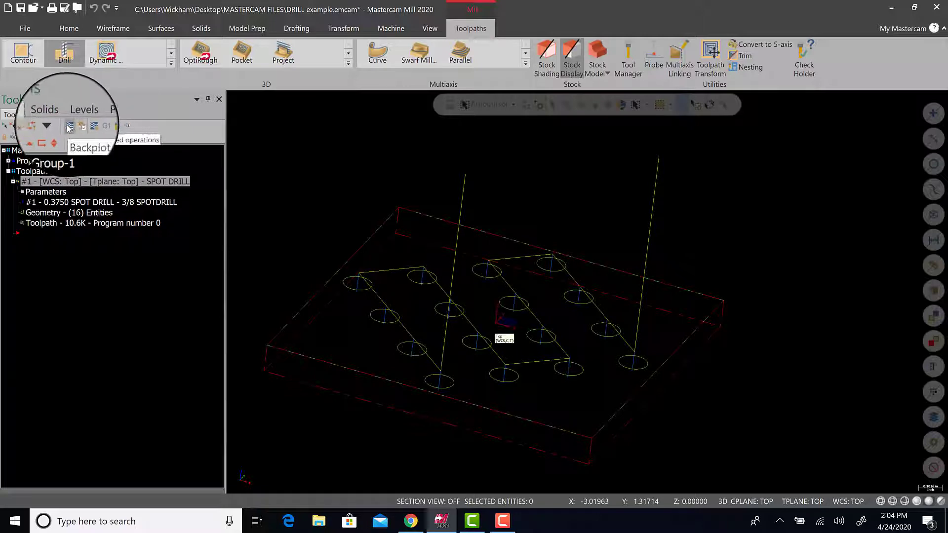
- Verify the spot drill operation in the simulator and play it, orbiting to inspect the chamfers
click(77, 128)
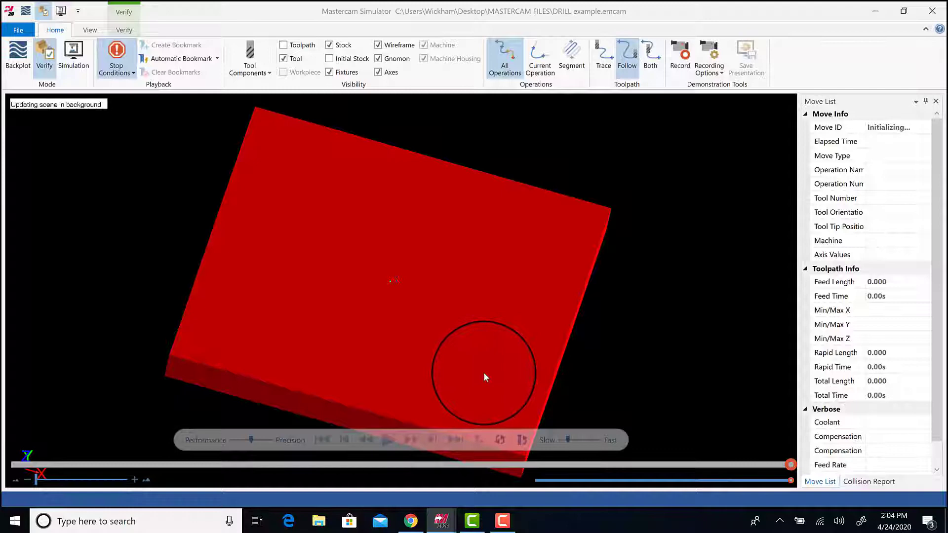
click(393, 446)
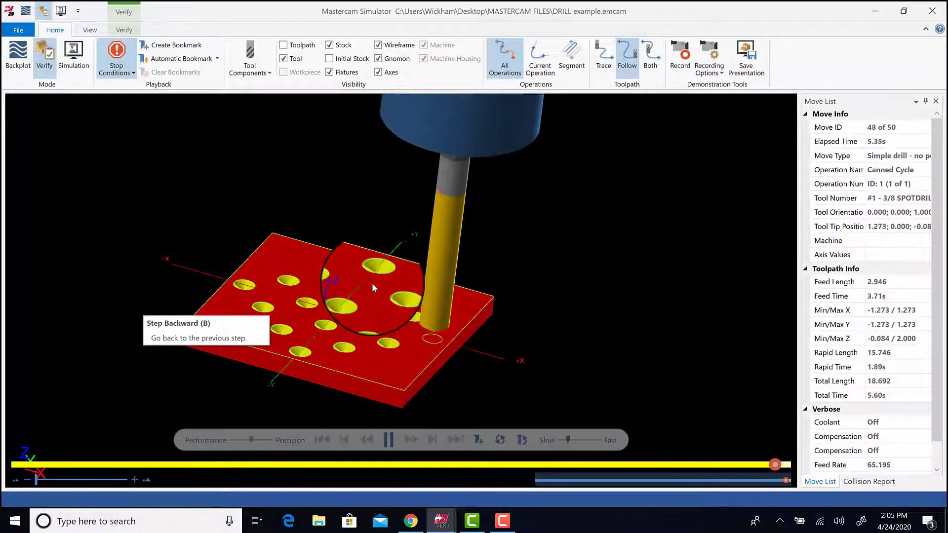
middle_drag(365, 361, 326, 366)
scroll(326, 358, up, 8)
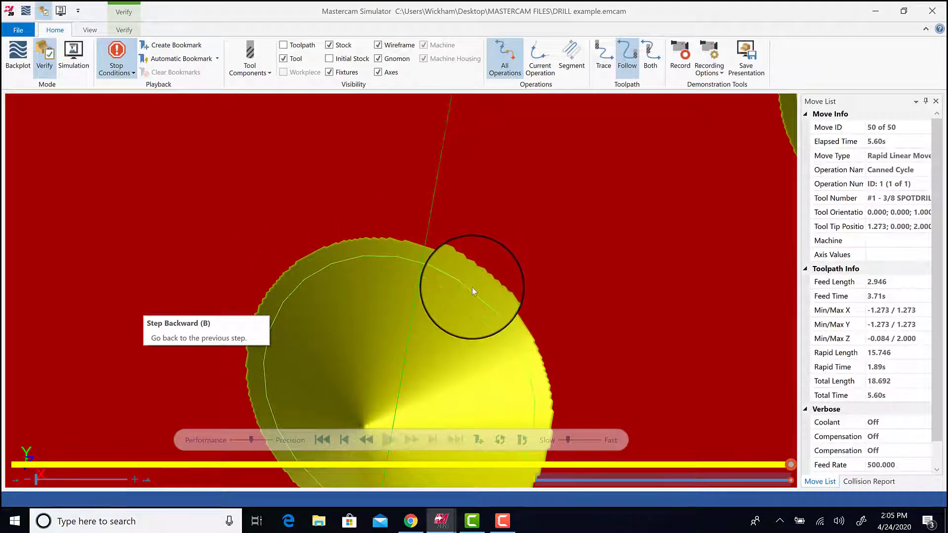
scroll(526, 282, up, 3)
- Reorient the view back onto the 16 drilled holes, then close the simulator
middle_drag(528, 285, 296, 116)
scroll(528, 380, up, 3)
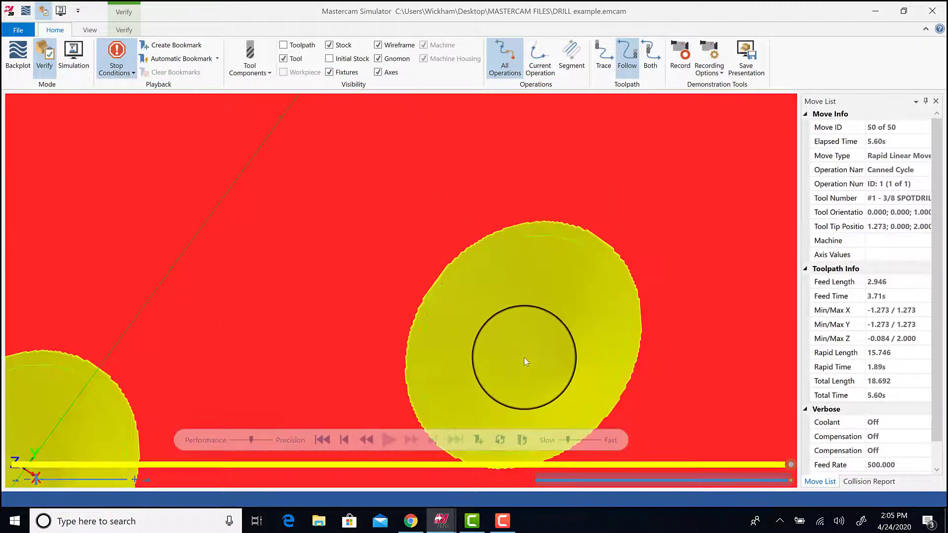
scroll(523, 357, down, 5)
scroll(508, 356, down, 1)
right_click(190, 230)
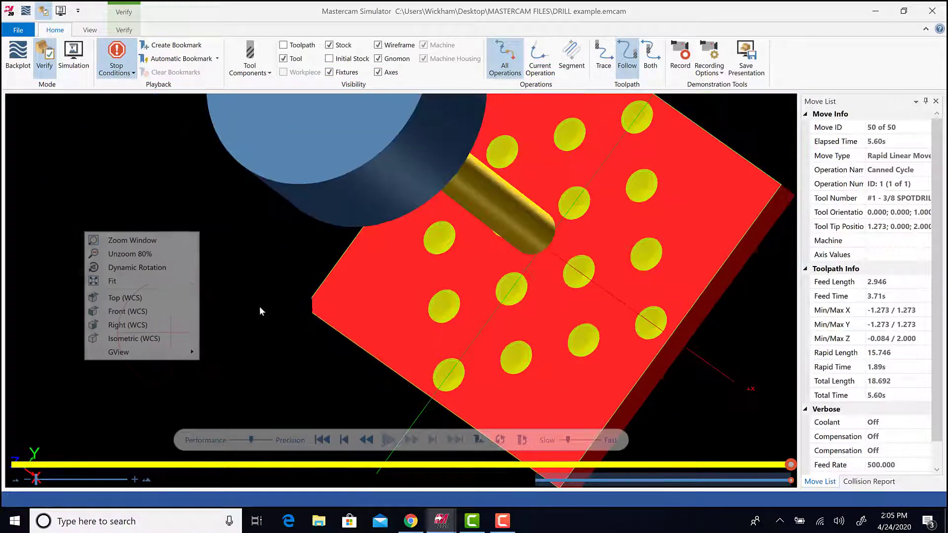
click(431, 336)
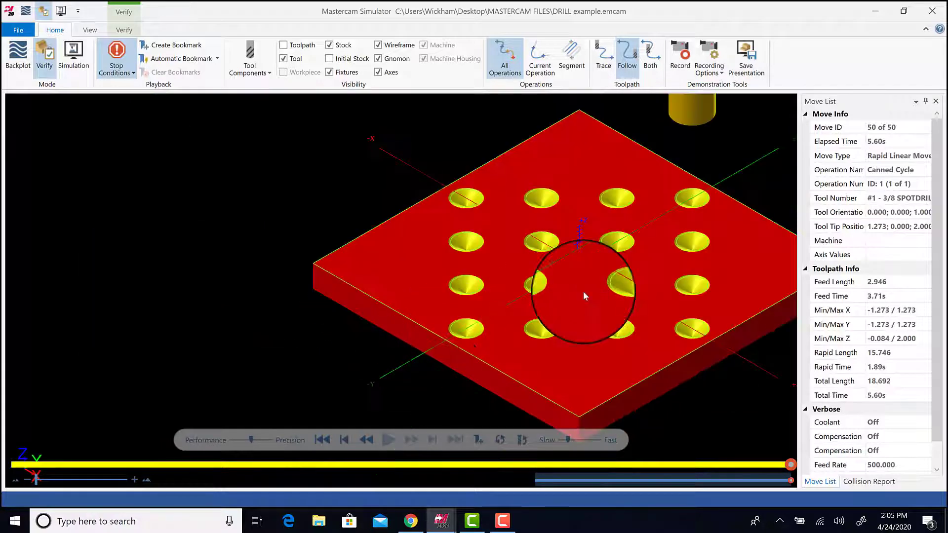
click(938, 18)
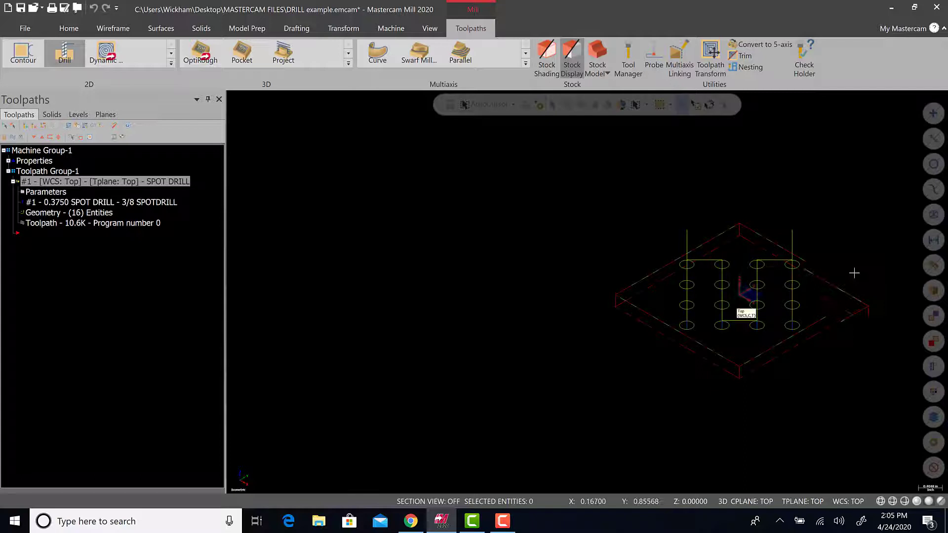
- Hide the toolpath display and copy-paste the SPOT DRILL operation as operation #2
scroll(869, 277, up, 3)
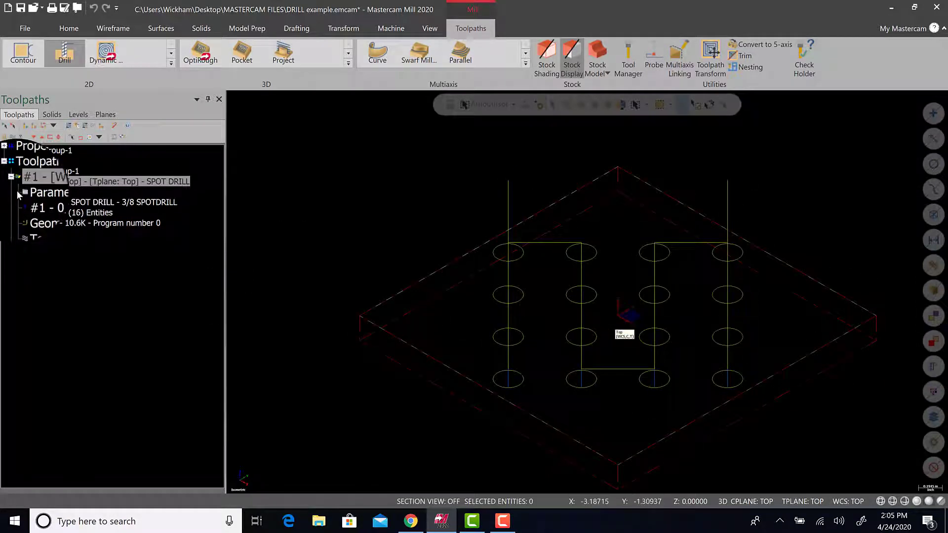
click(13, 142)
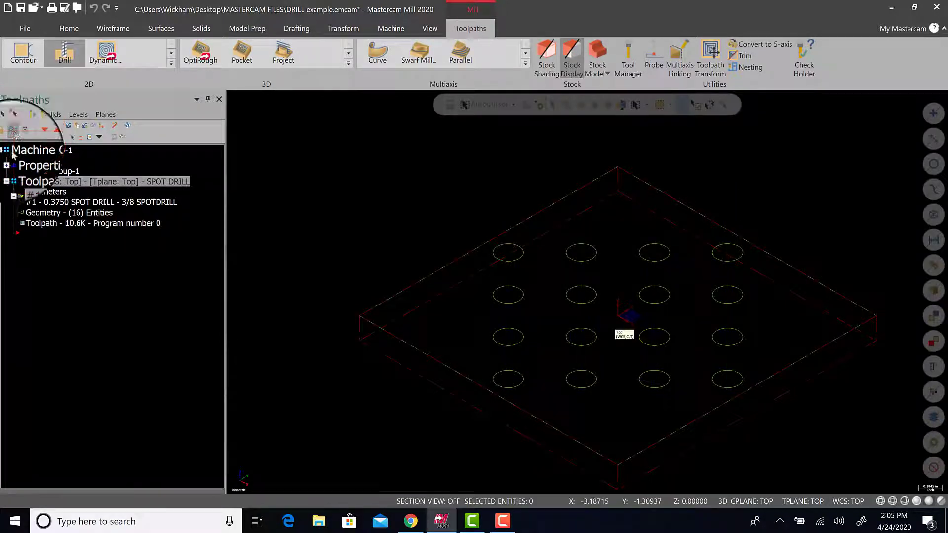
click(6, 187)
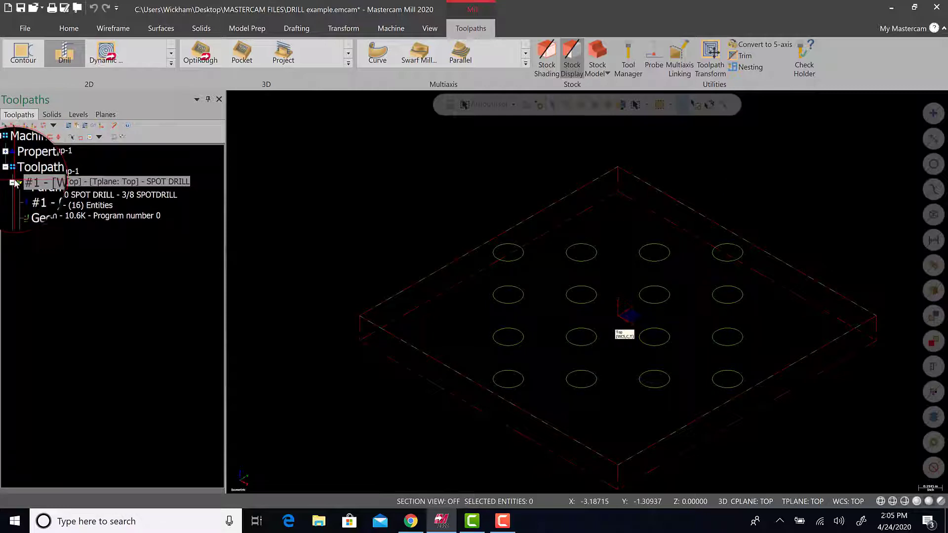
right_click(51, 182)
click(79, 269)
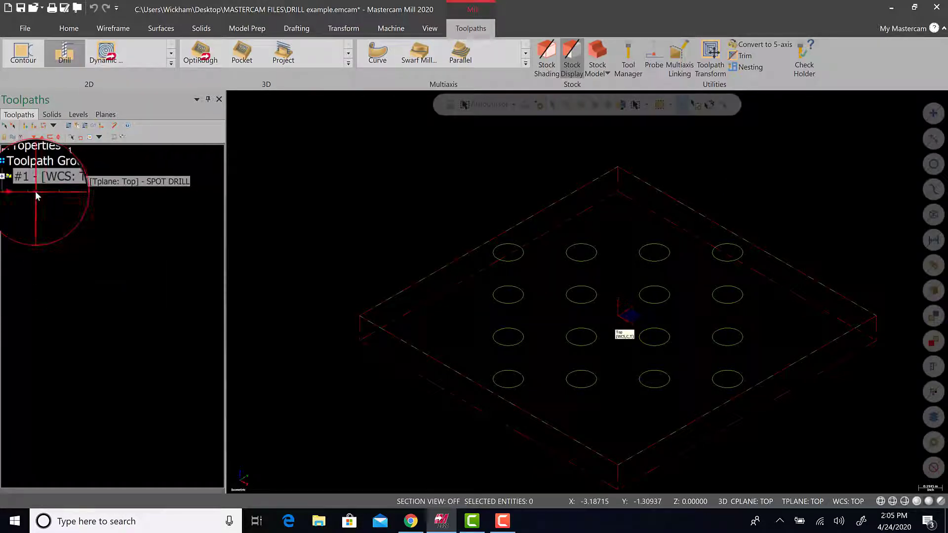
right_click(36, 192)
click(80, 292)
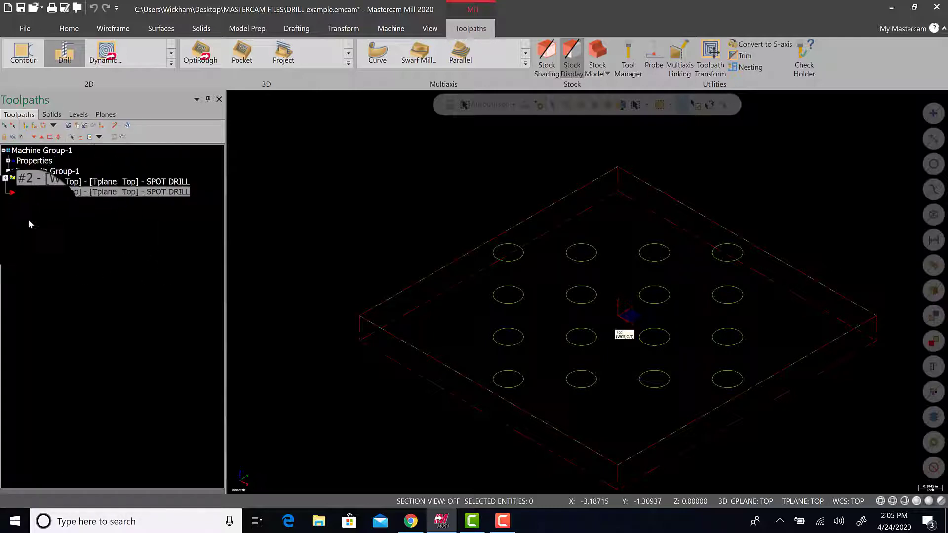
- Rename operation #2 to DRILLING OPERATION
click(10, 190)
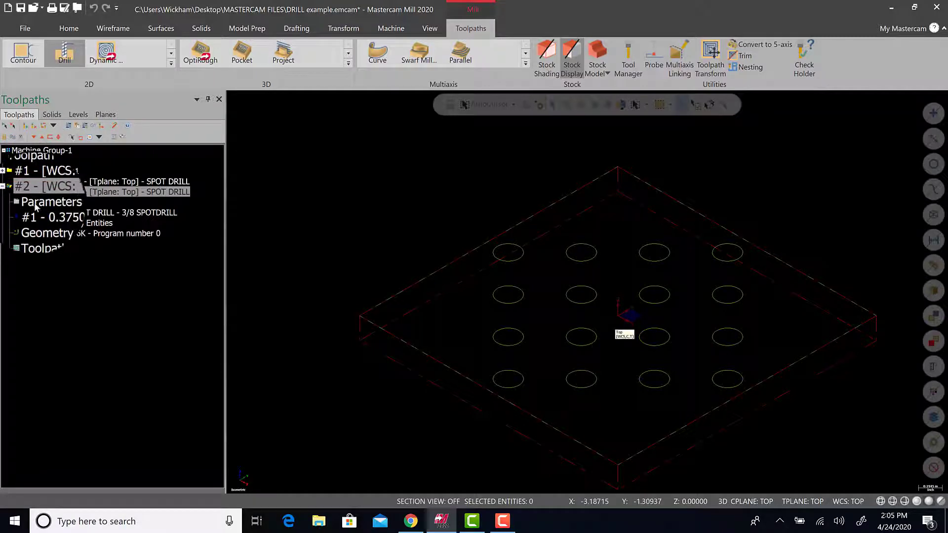
click(119, 196)
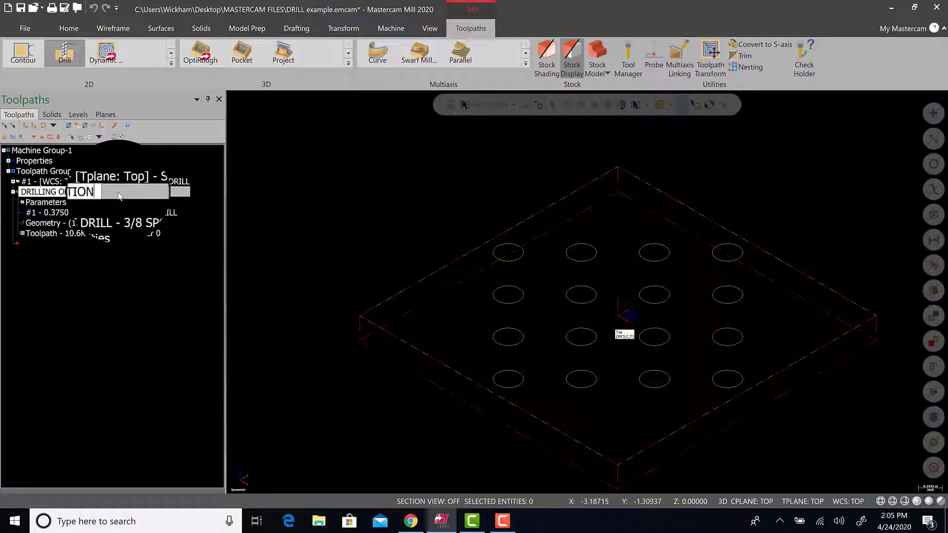
key(Return)
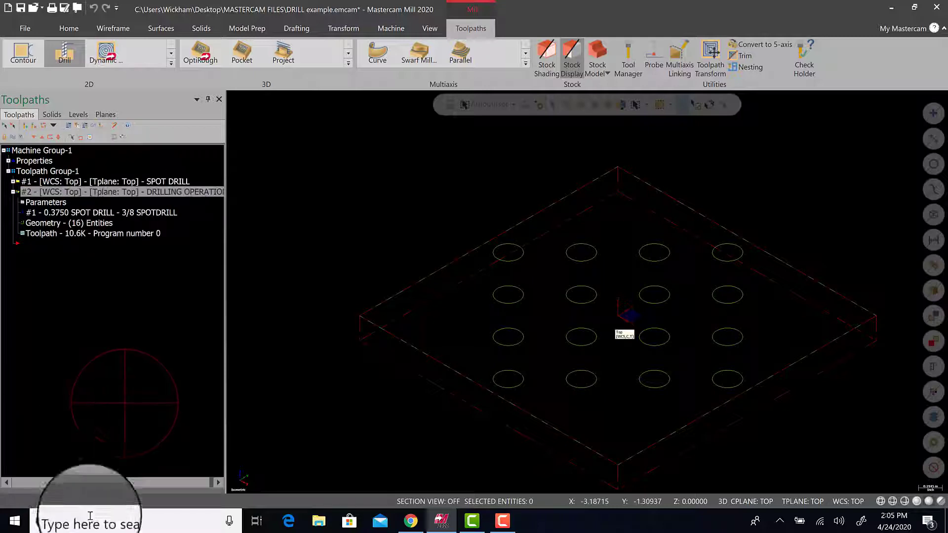
- Swap the operation's tool for the 1/4 DRILL, filtering the library to .25 diameter drills
click(46, 202)
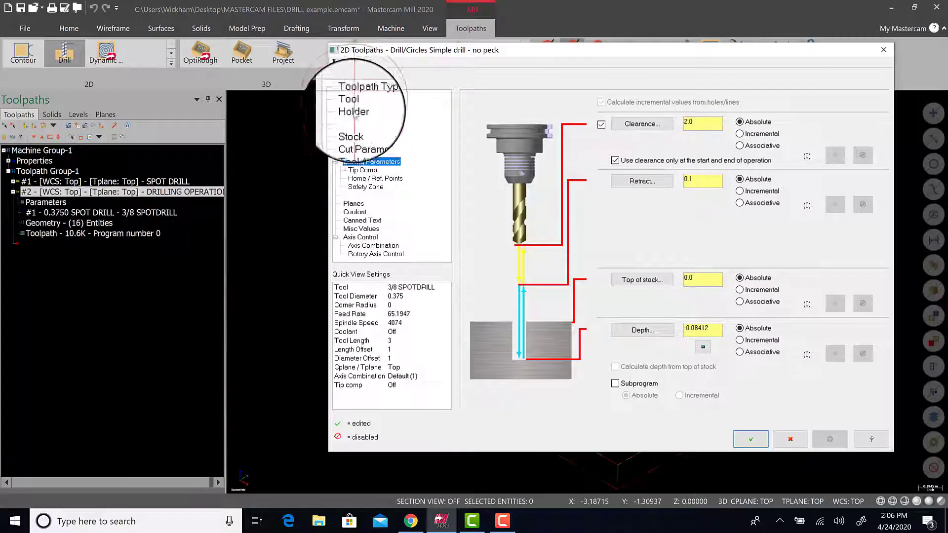
click(349, 103)
click(488, 298)
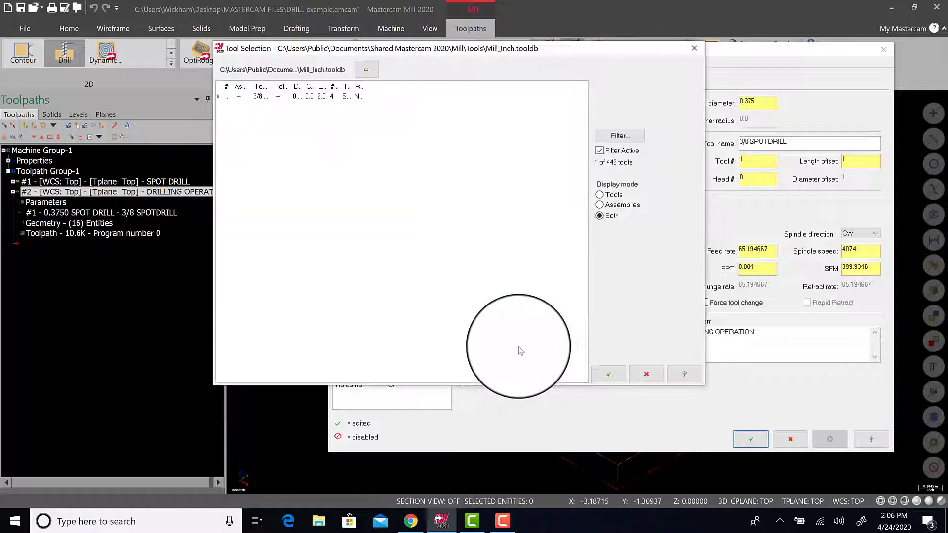
click(620, 135)
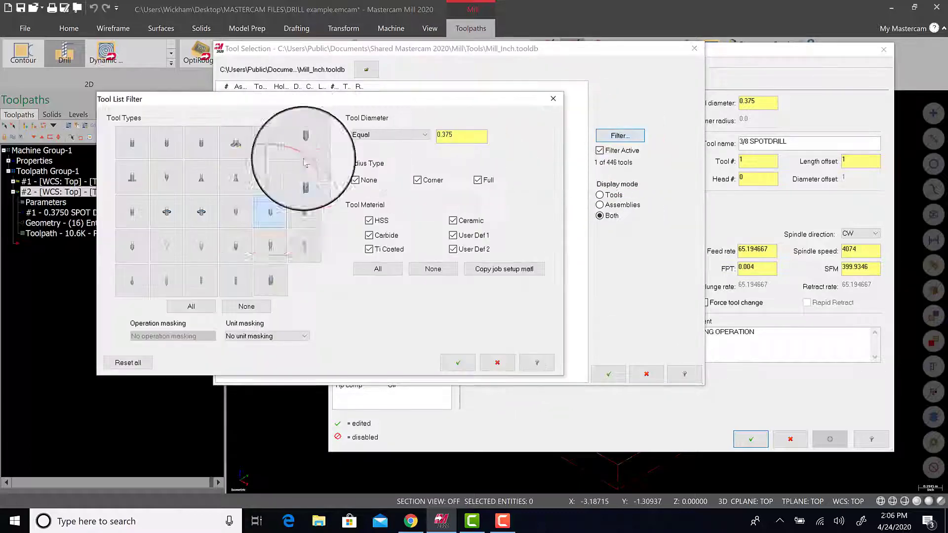
click(270, 177)
drag(463, 135, 416, 139)
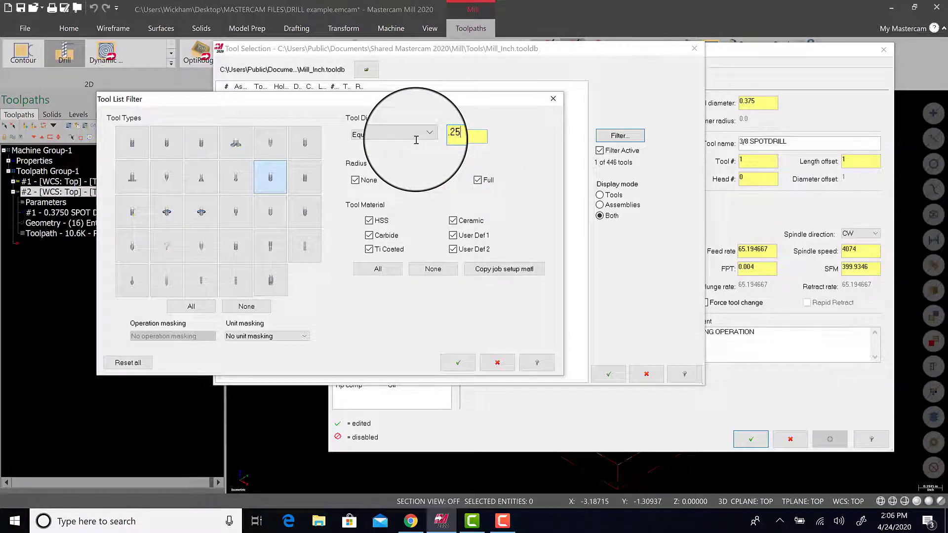
text(.25)
click(458, 362)
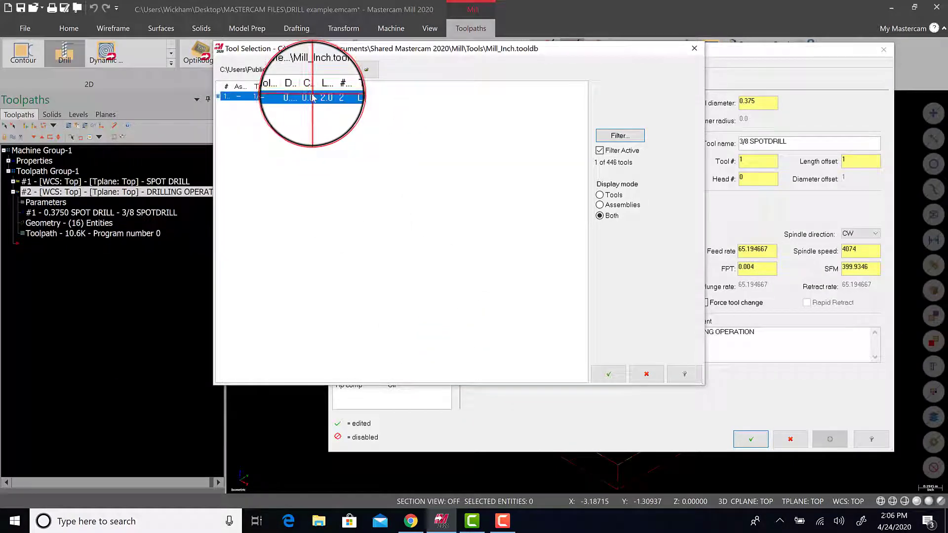
double_click(312, 97)
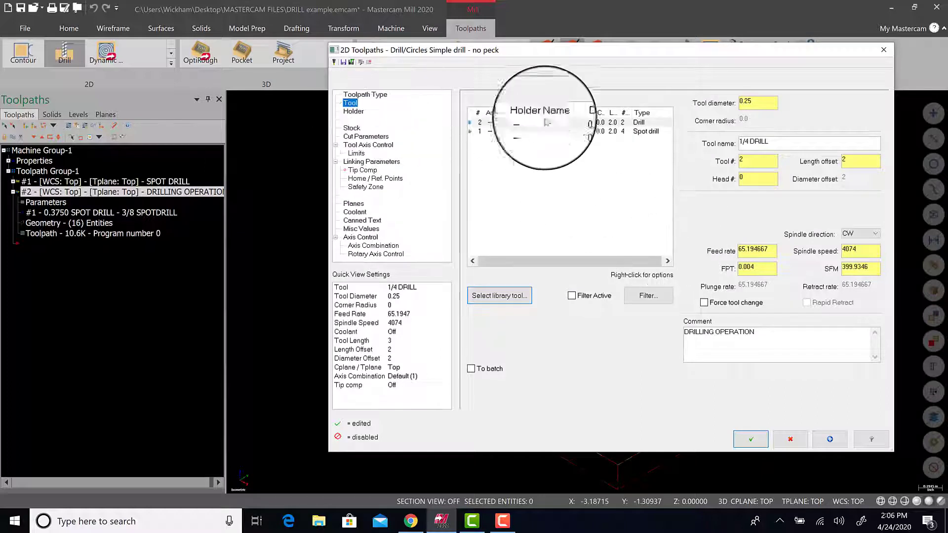
- Set the cycle to Peck Drill and enter a depth of -.25
click(360, 137)
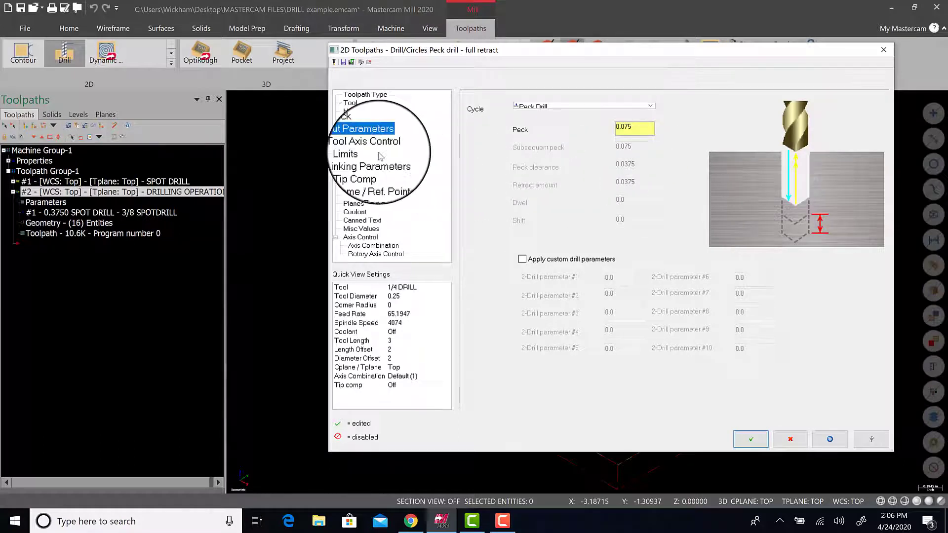
click(371, 161)
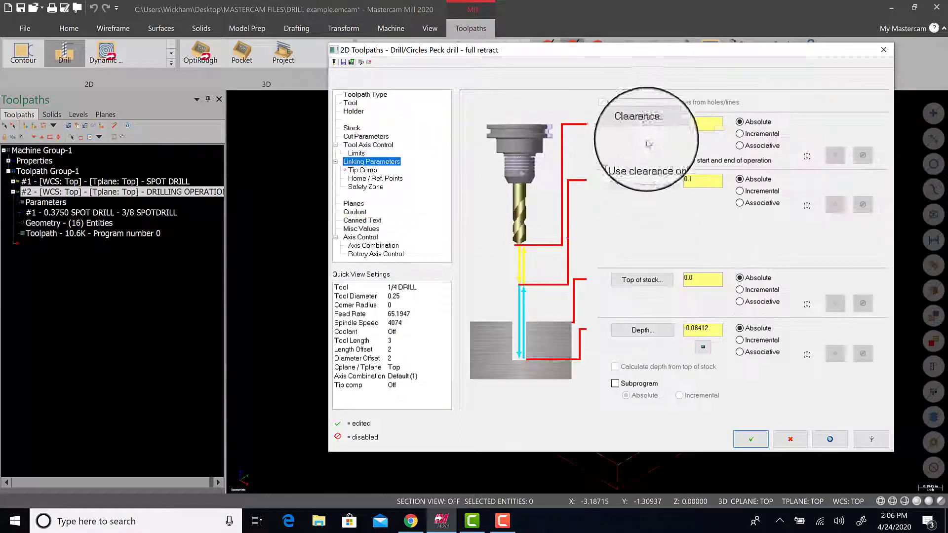
click(702, 328)
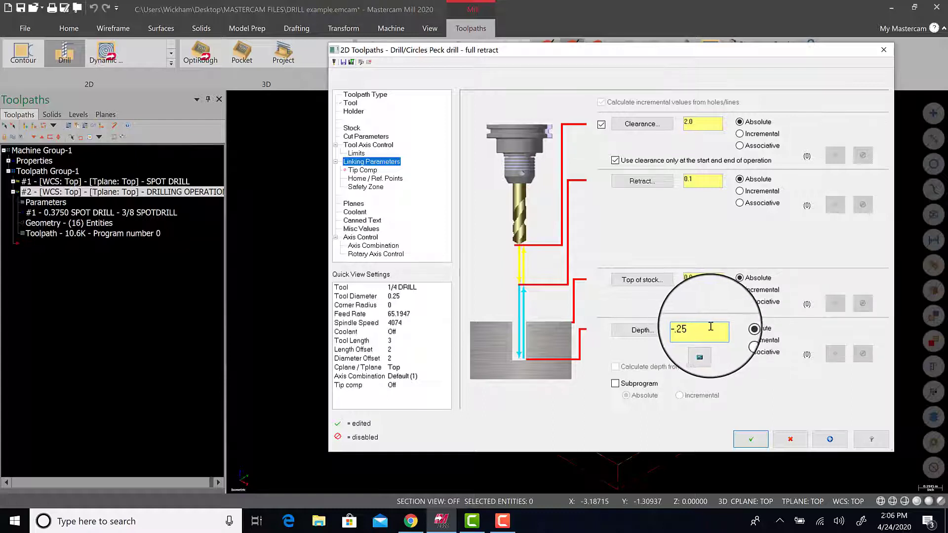
- Enable Tip Comp with a 0.01 breakthrough amount and accept the DRILLING OPERATION parameters
click(385, 170)
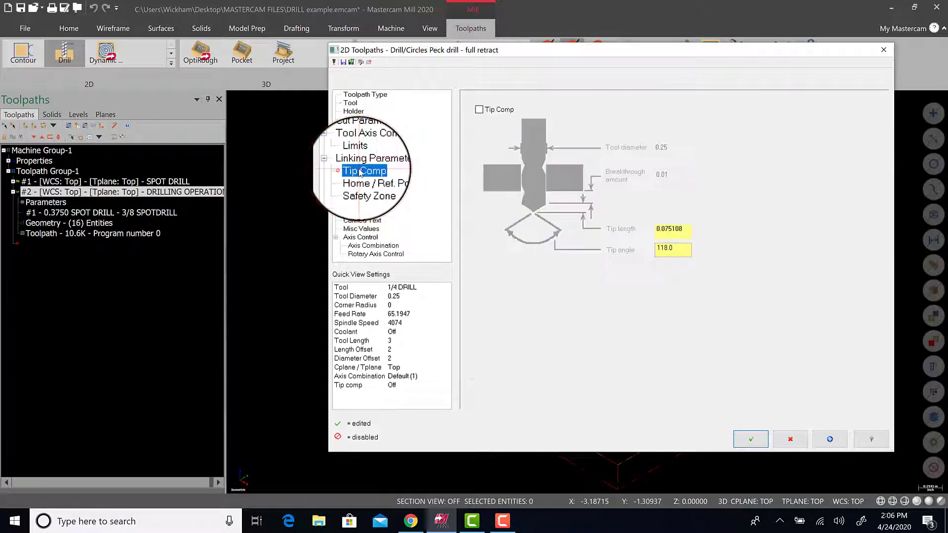
click(479, 109)
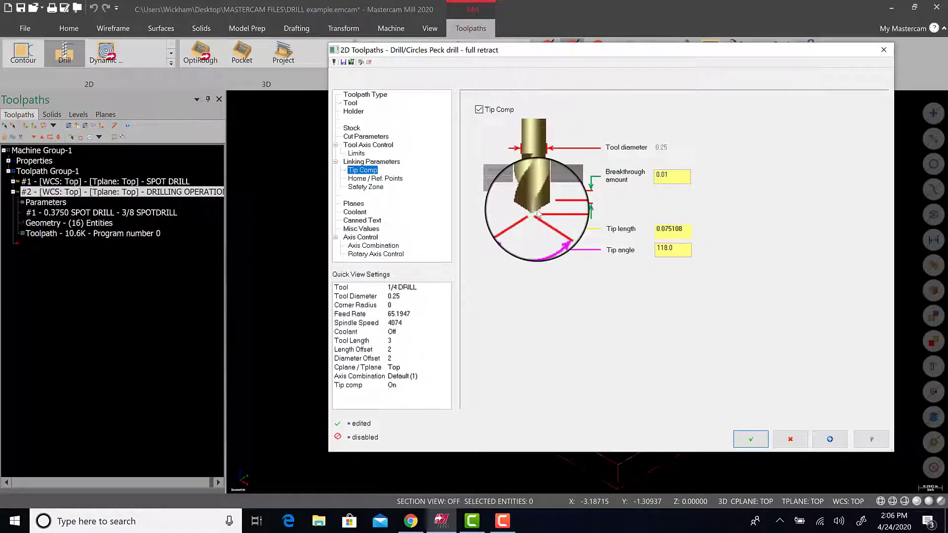
click(680, 173)
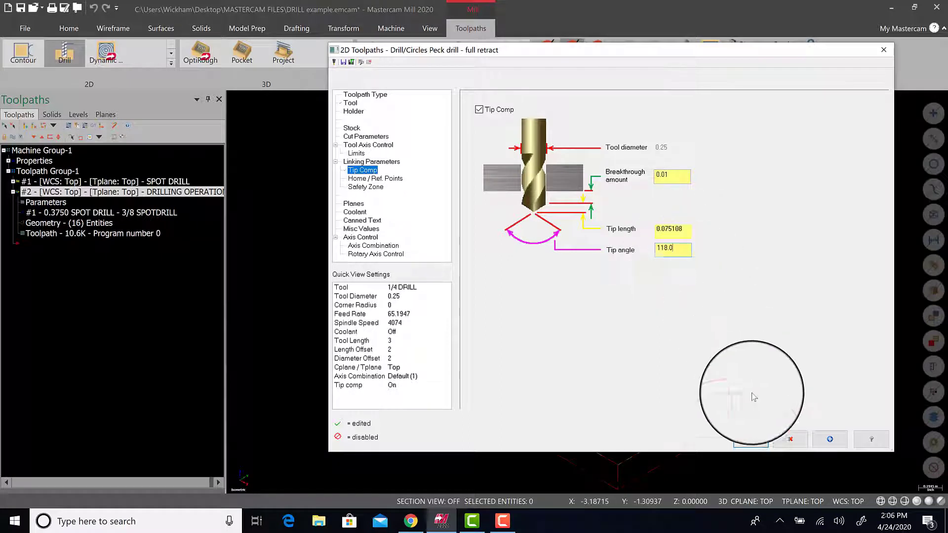
click(743, 440)
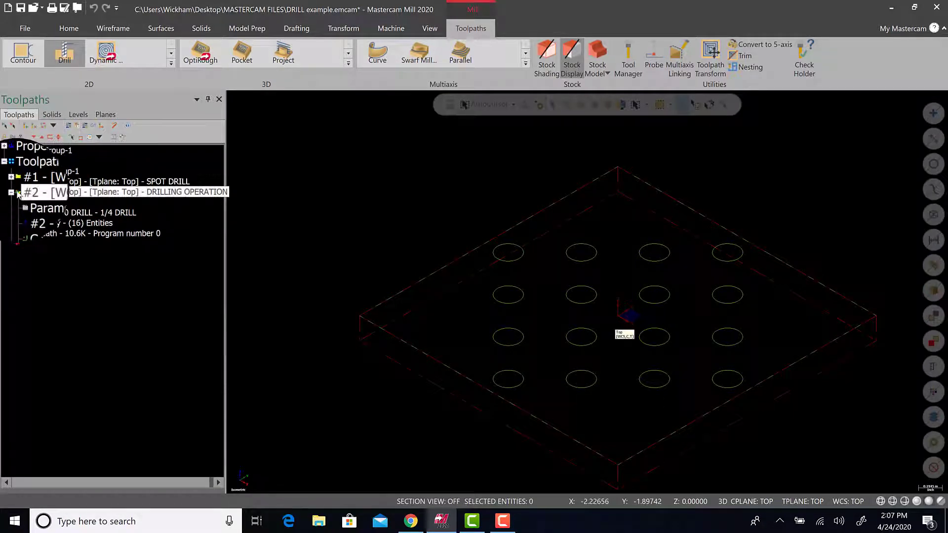
- Regenerate the drilling operation, show its toolpath, and view the plate from the front
click(25, 126)
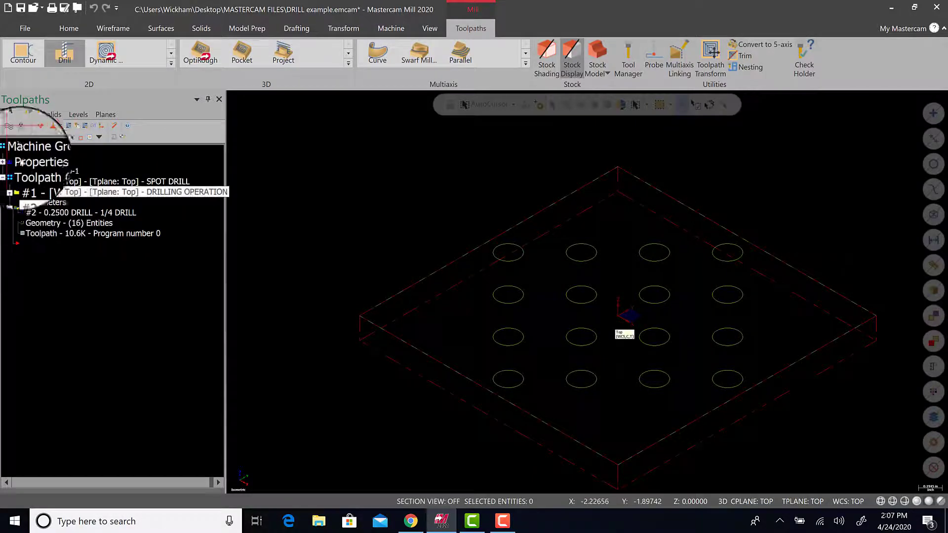
click(20, 137)
middle_drag(474, 310, 416, 222)
right_click(417, 223)
click(454, 287)
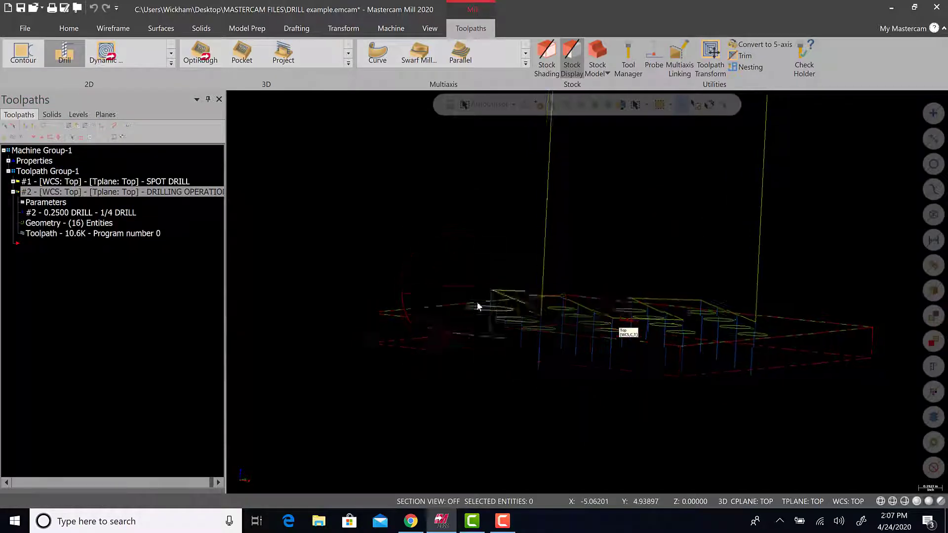
scroll(580, 490, up, 4)
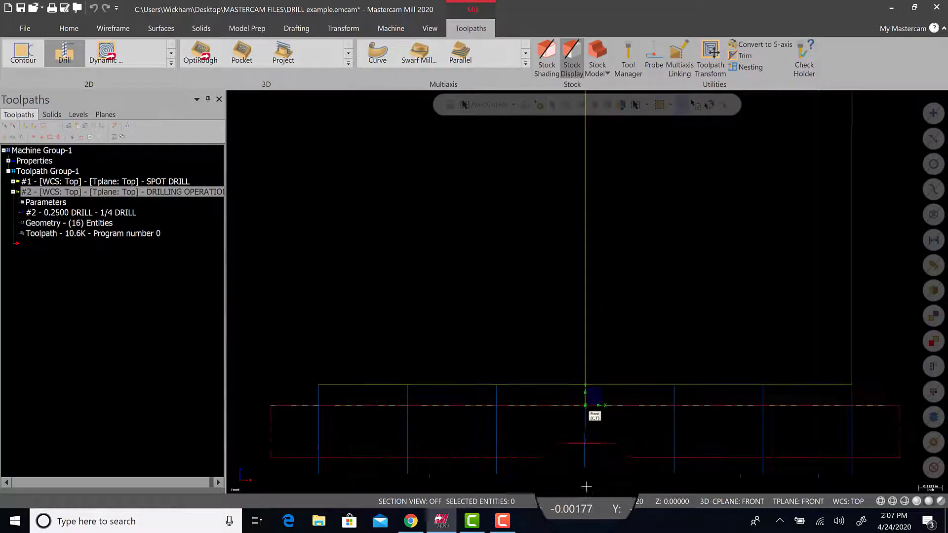
- Turn tip compensation off, reconfirm the drilling parameters, and switch to isometric view
click(45, 202)
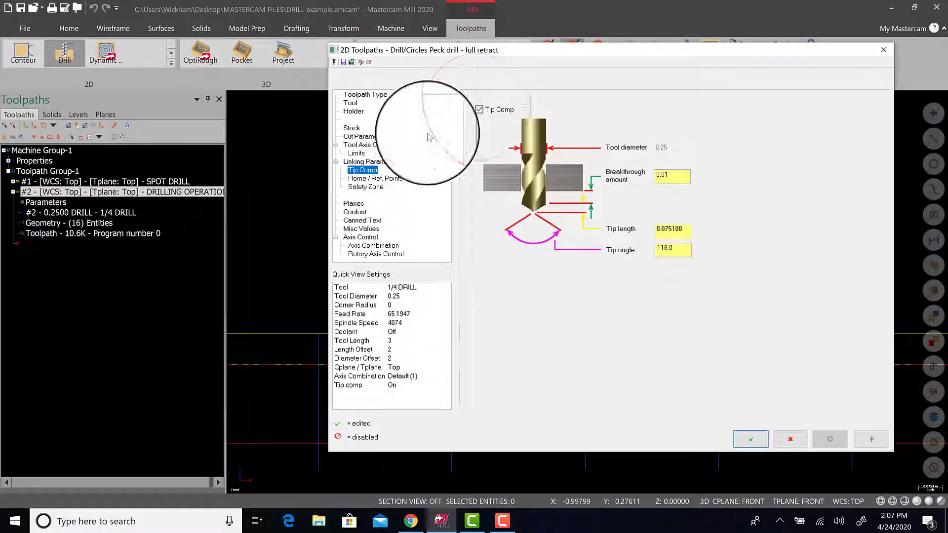
click(479, 109)
click(739, 437)
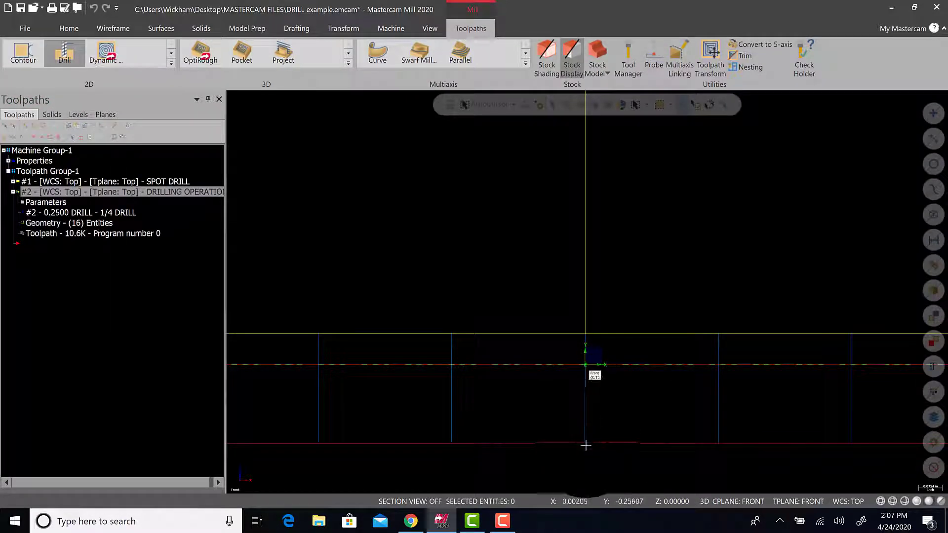
click(46, 202)
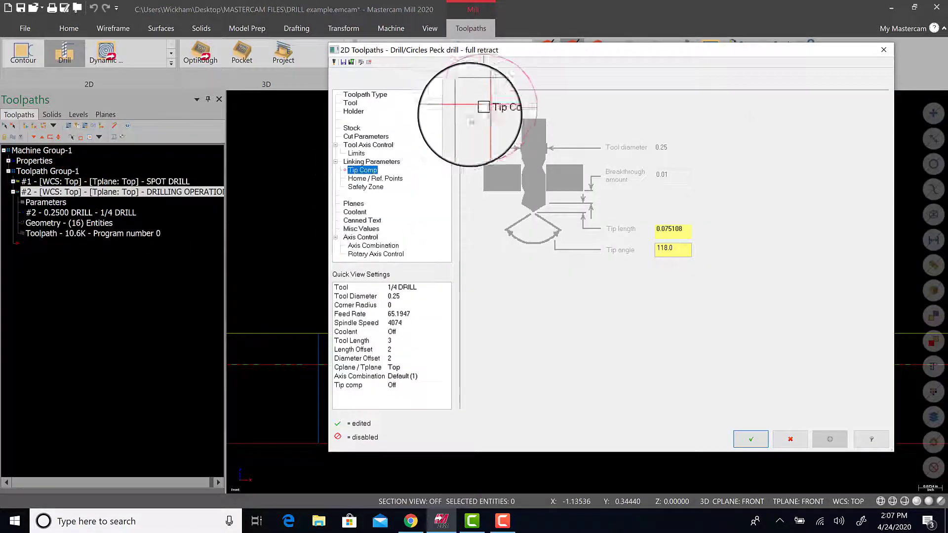
click(751, 439)
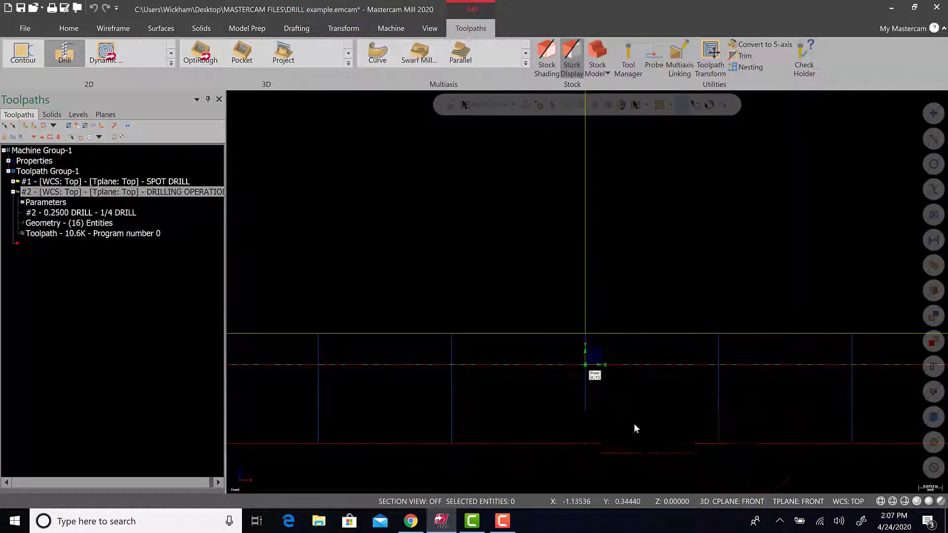
right_click(353, 170)
click(412, 260)
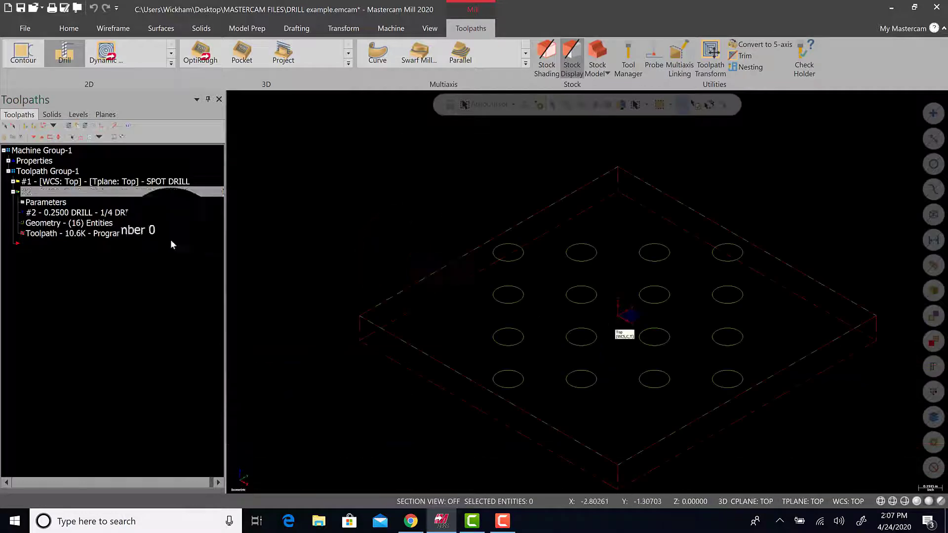
- Show the spot drill and 1/4 drill toolpaths and verify both in Mastercam Simulator
click(33, 127)
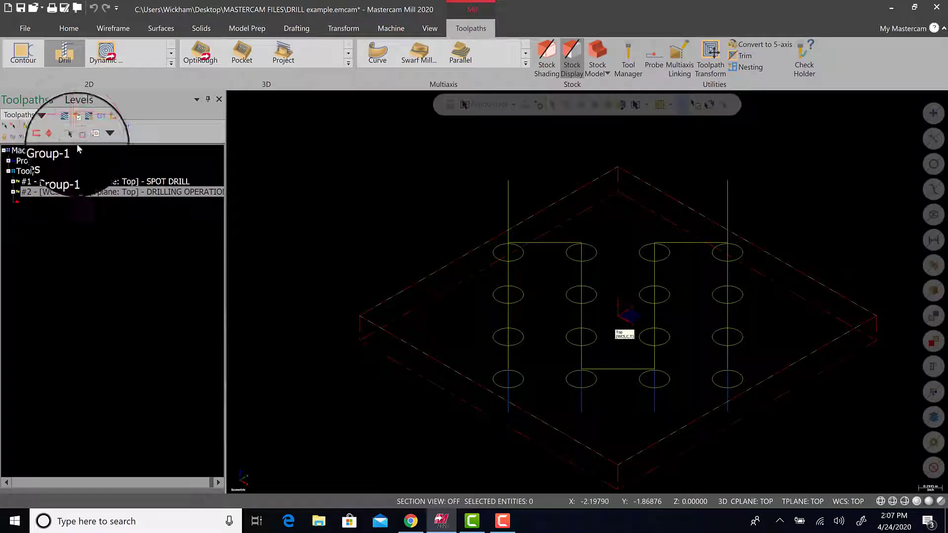
click(76, 126)
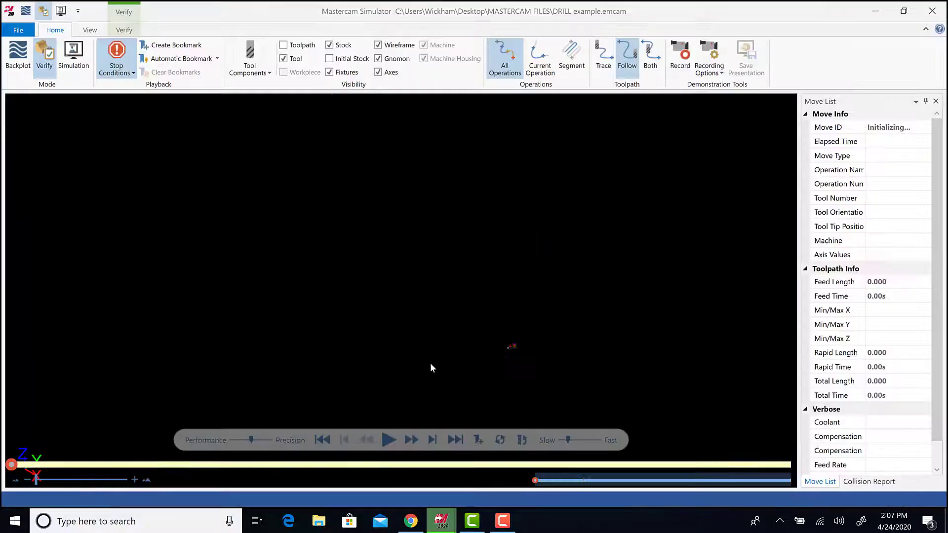
- Play the simulation of both operations and recolour the cuts with Color Loop
click(387, 441)
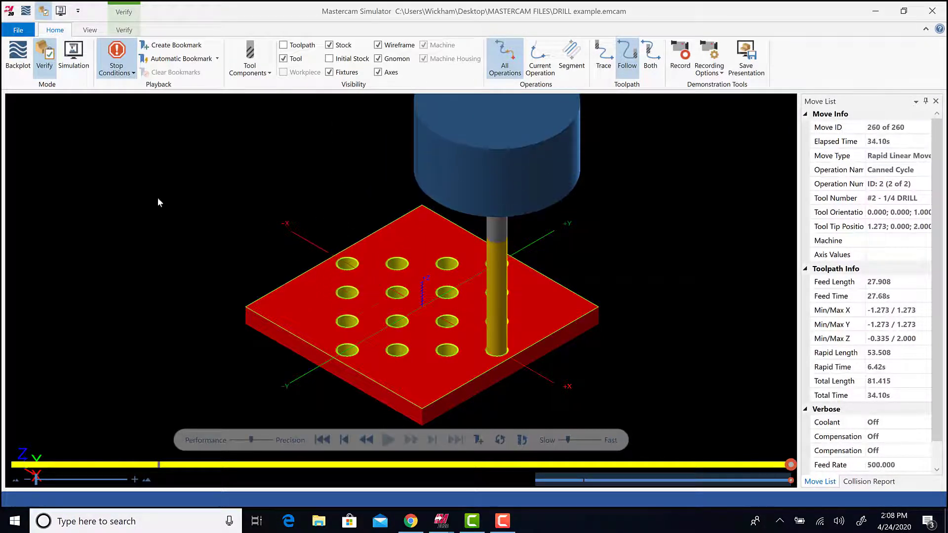
click(124, 29)
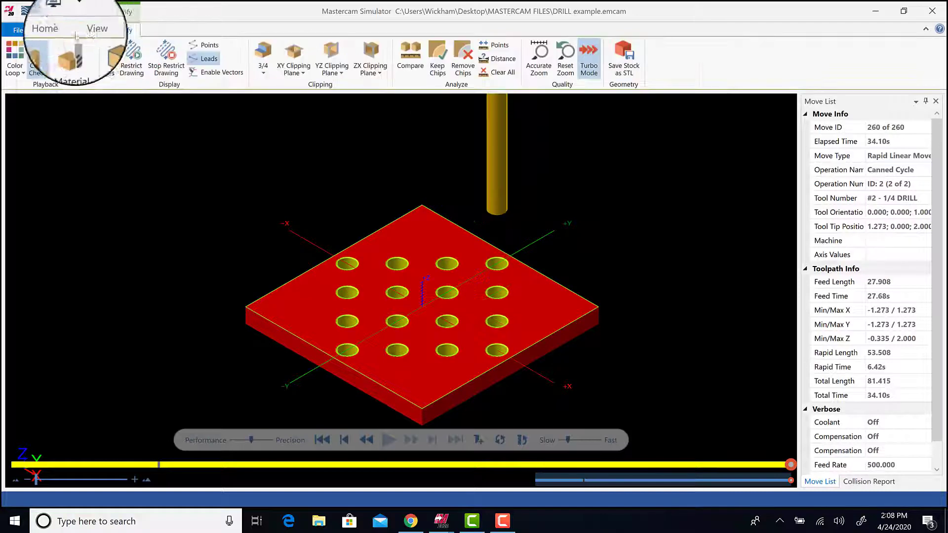
click(15, 51)
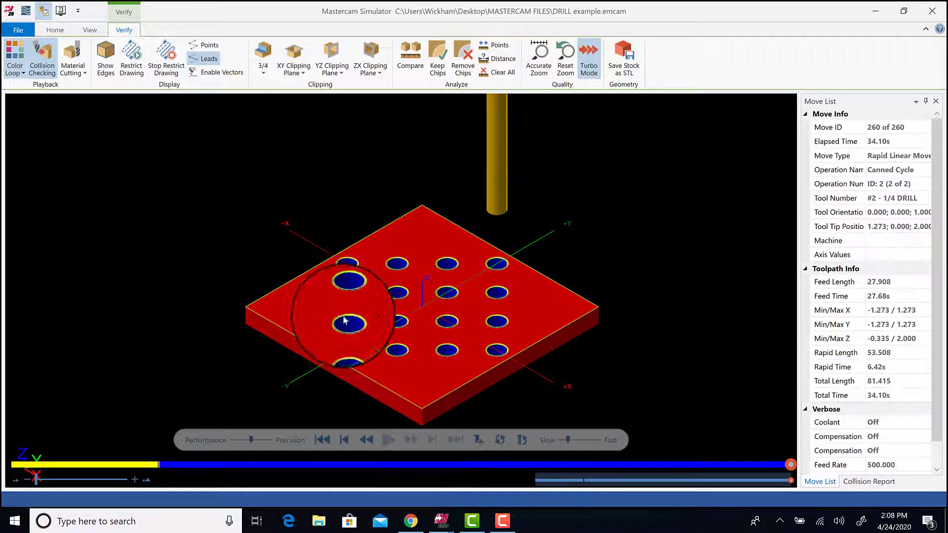
- Zoom in on a drilled-through hole, fit the part in view, and close the simulator
scroll(354, 311, up, 5)
scroll(328, 227, up, 5)
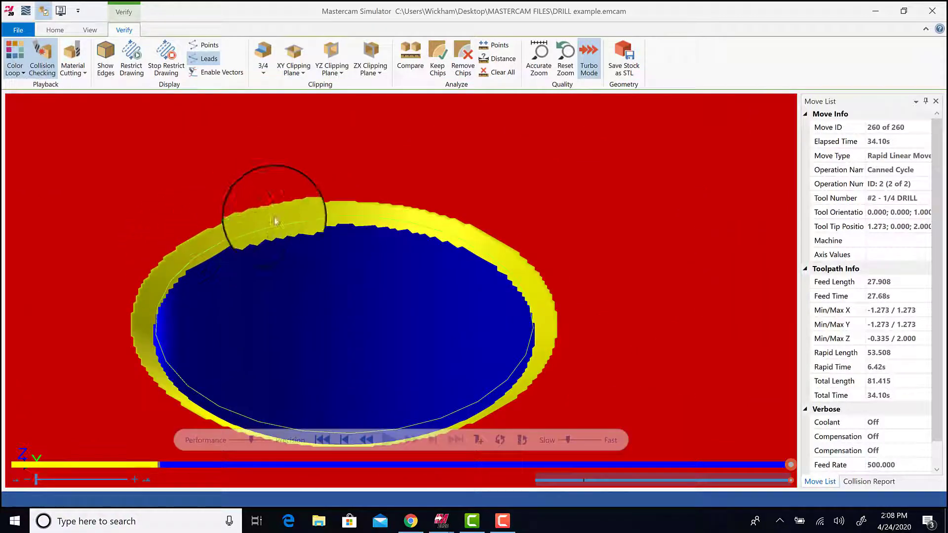
scroll(377, 395, down, 5)
scroll(373, 388, down, 3)
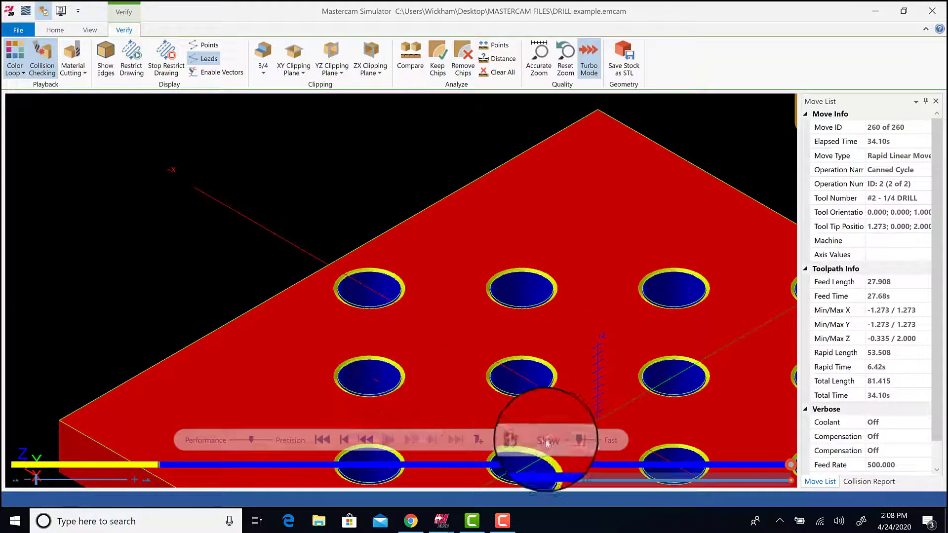
scroll(580, 368, down, 5)
key(alt+F1)
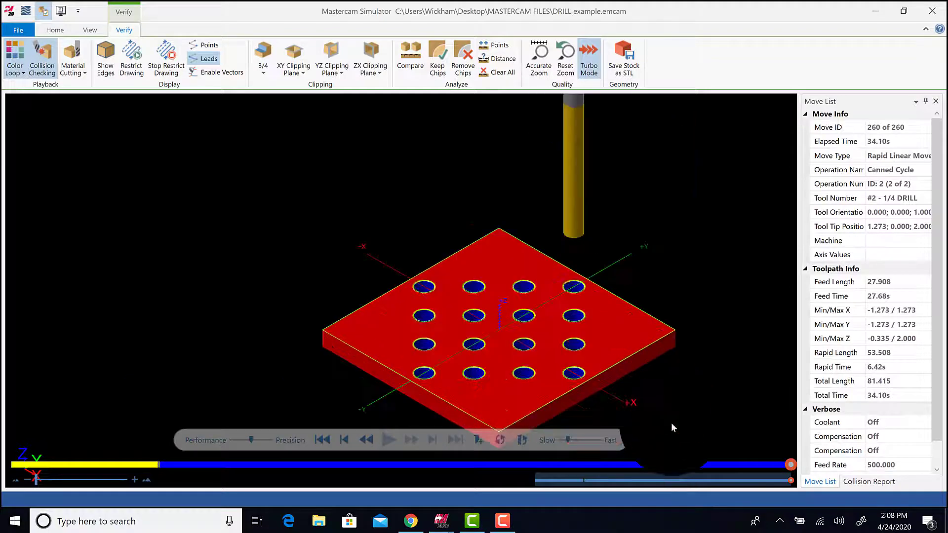
scroll(652, 388, up, 2)
click(932, 12)
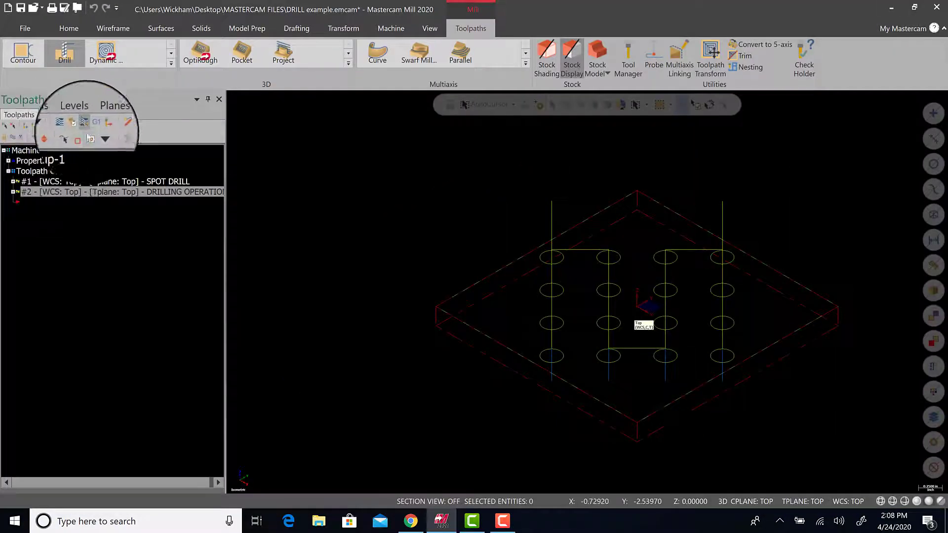
- Post the selected operations and save the NC file as 'DRILL example'
click(86, 127)
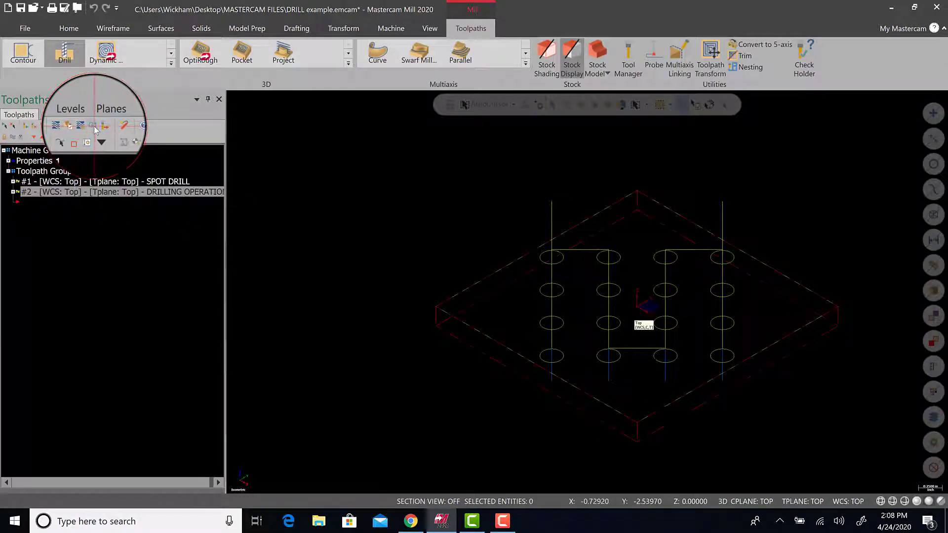
click(96, 356)
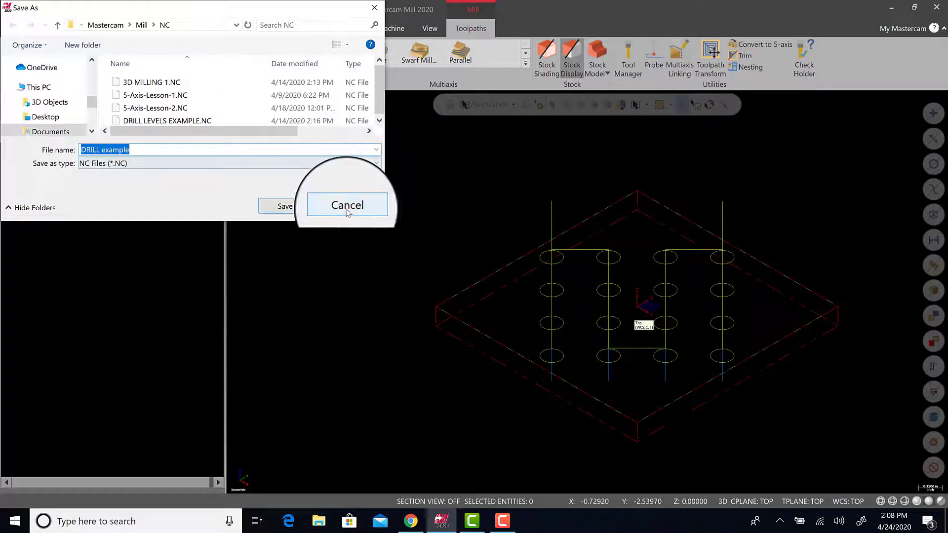
click(289, 212)
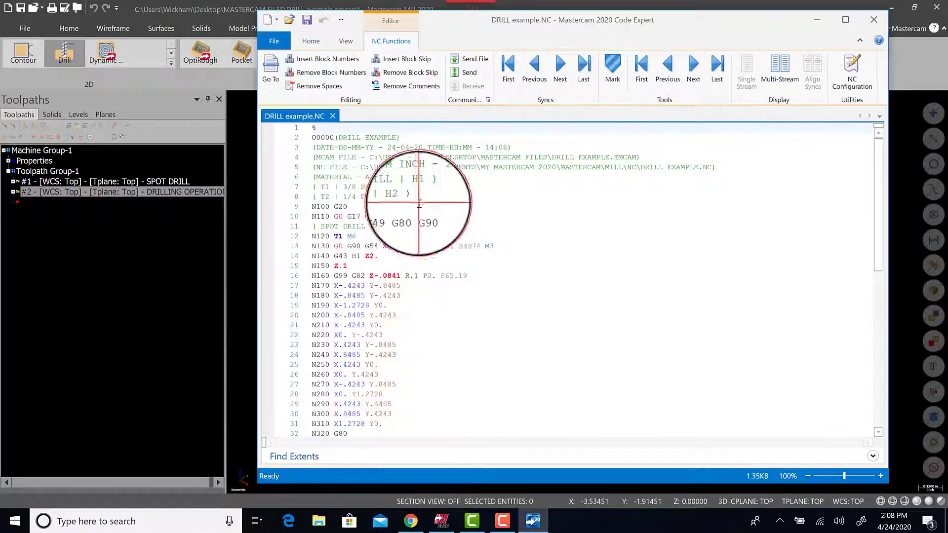
- Scroll through DRILL example.NC to review the posted G-code
click(410, 206)
scroll(423, 205, down, 8)
scroll(423, 205, up, 7)
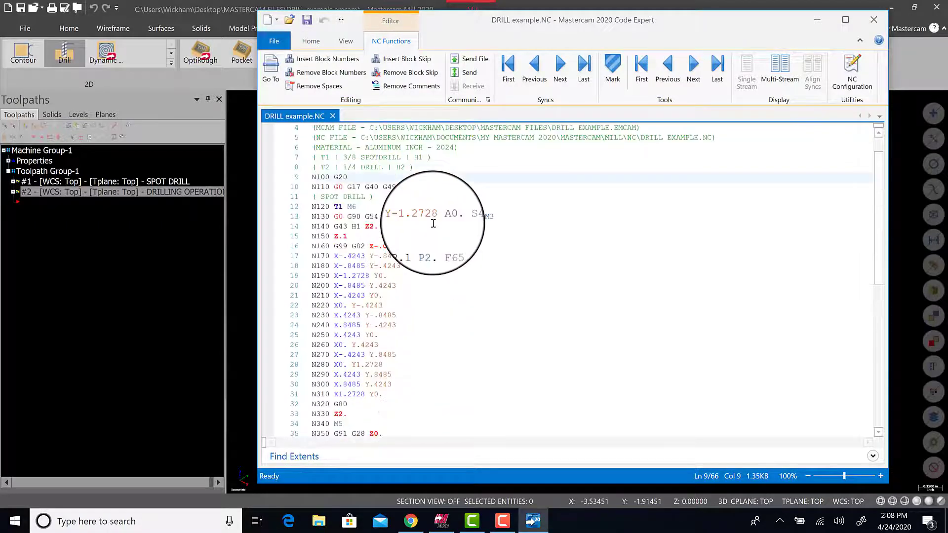
scroll(434, 224, up, 1)
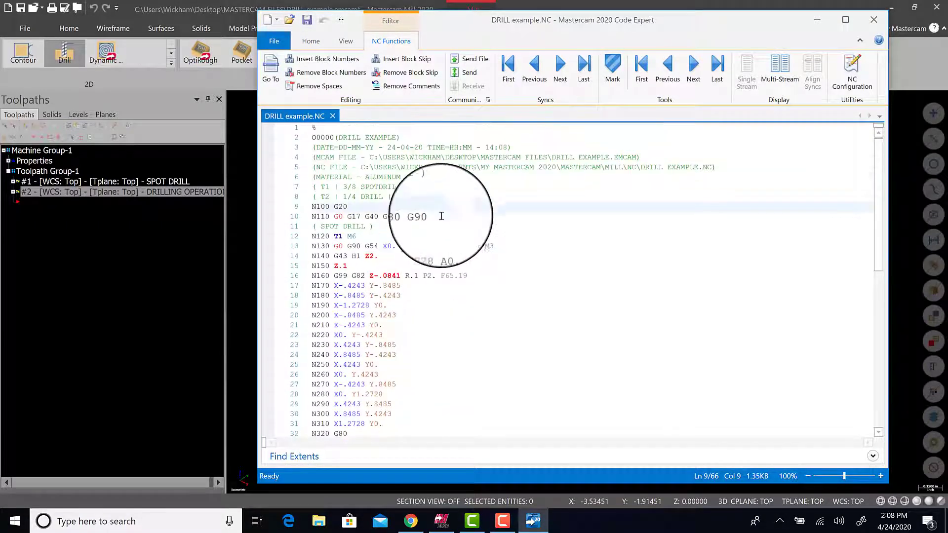
scroll(440, 212, down, 5)
scroll(476, 199, down, 6)
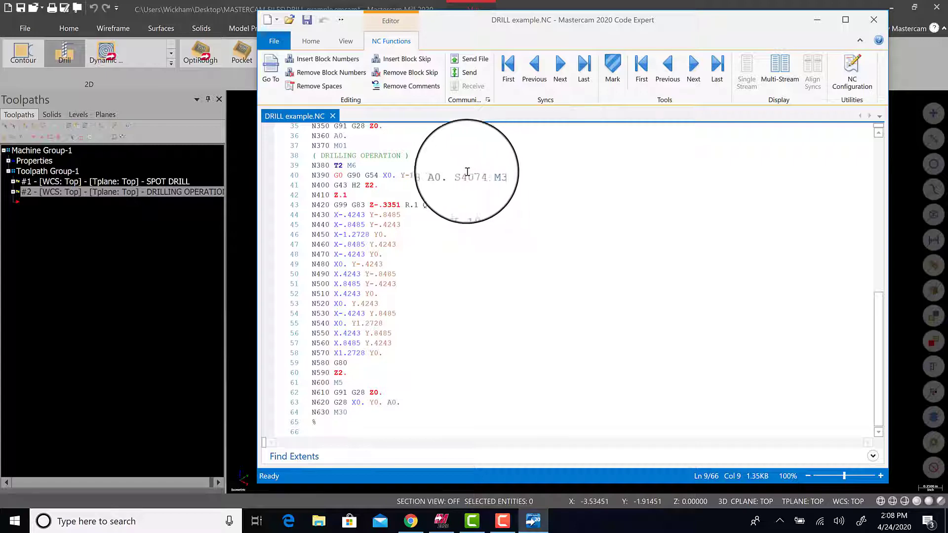
scroll(475, 203, up, 11)
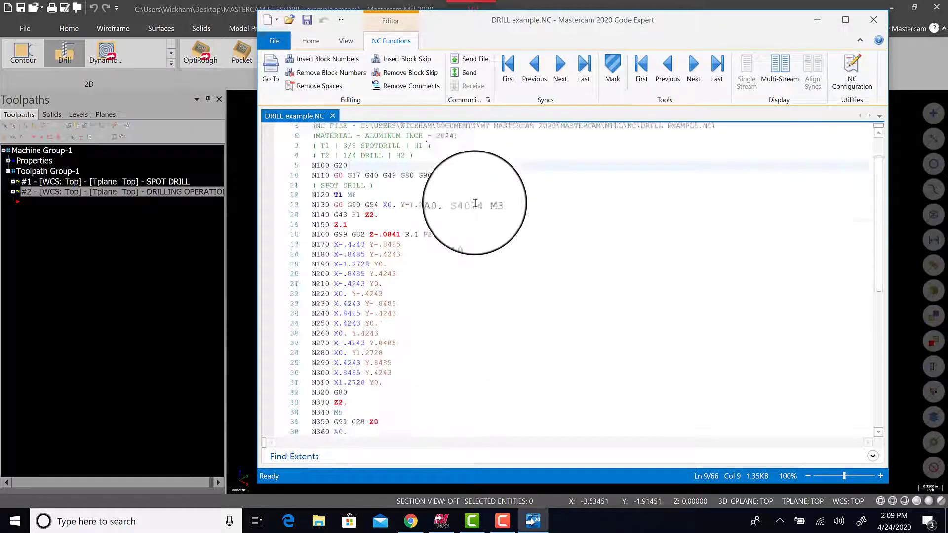
- Compare the ( SPOT DRILL ) line with toolpath #1, then review the G82 and G83 blocks
drag(313, 226, 373, 226)
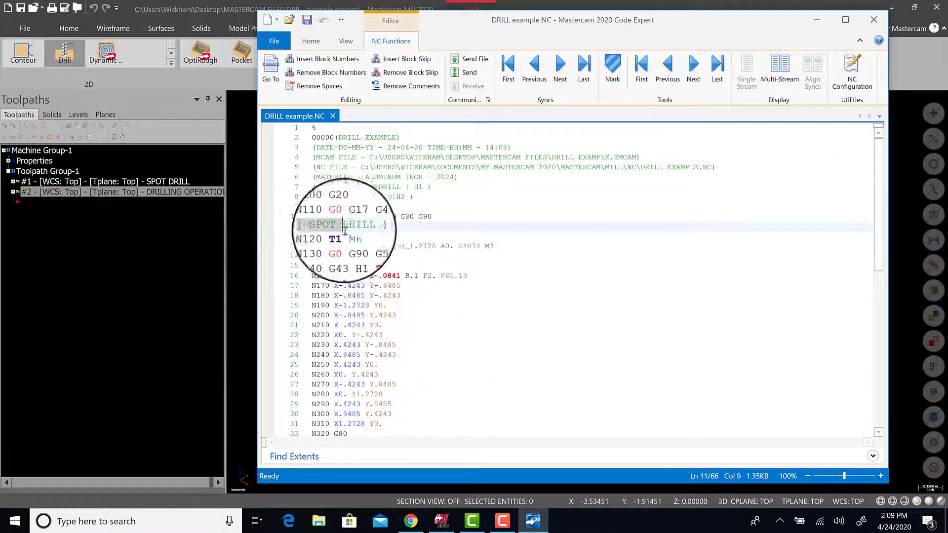
click(158, 183)
click(532, 521)
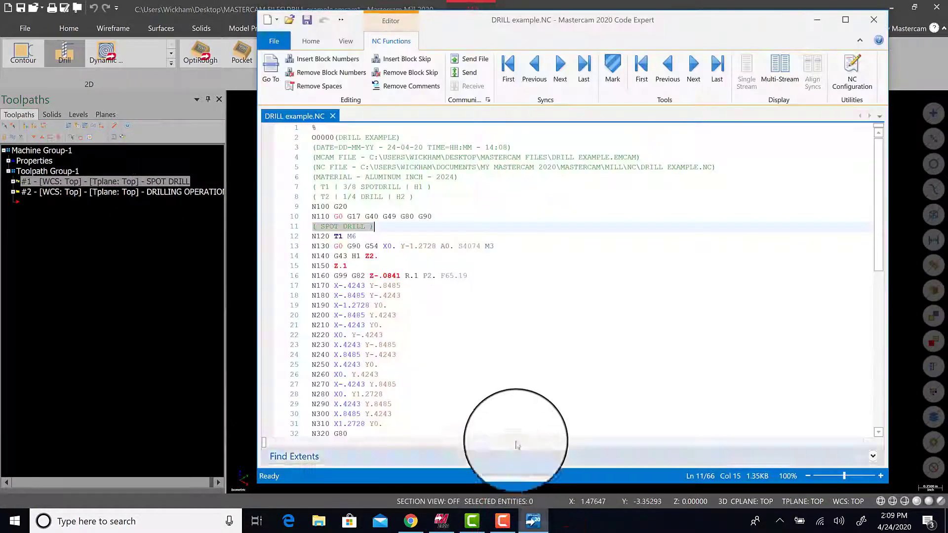
scroll(478, 349, down, 7)
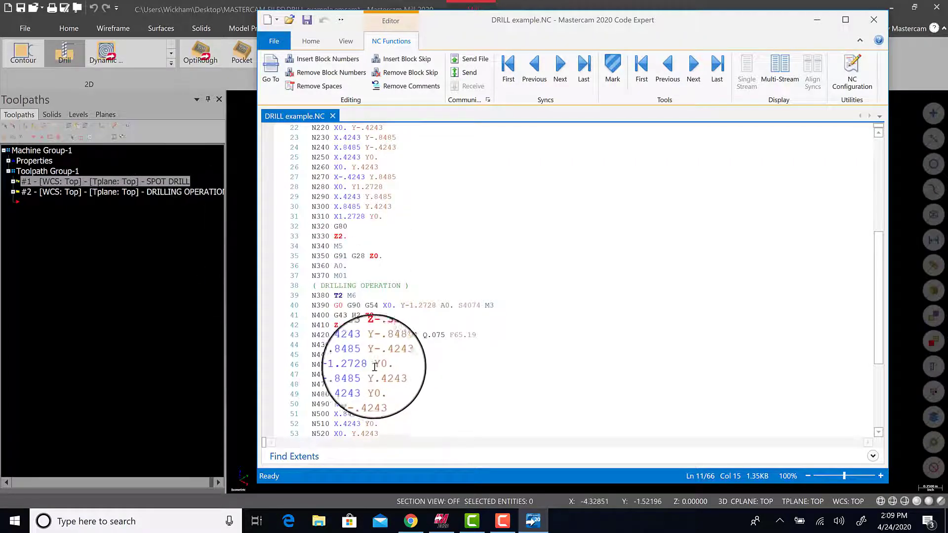
scroll(375, 369, down, 3)
scroll(376, 371, down, 2)
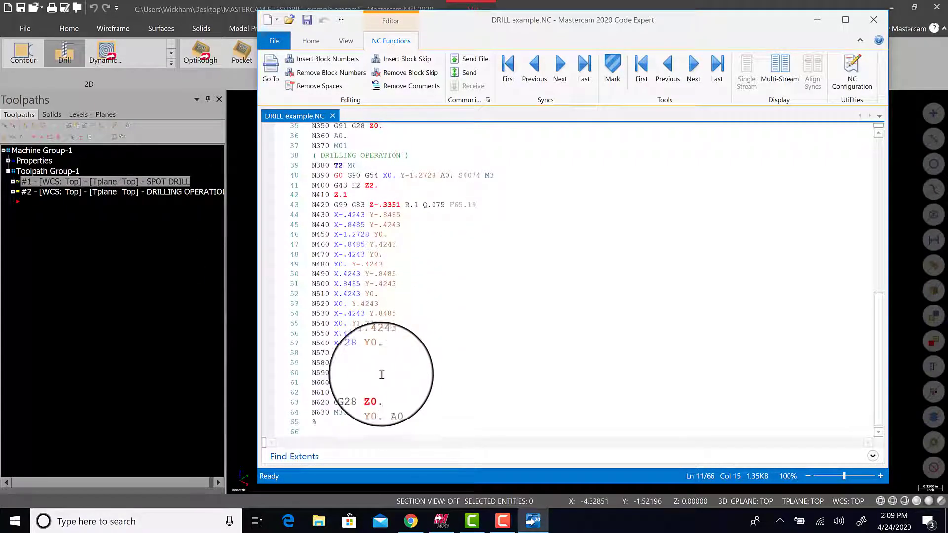
scroll(389, 390, up, 7)
scroll(390, 398, up, 5)
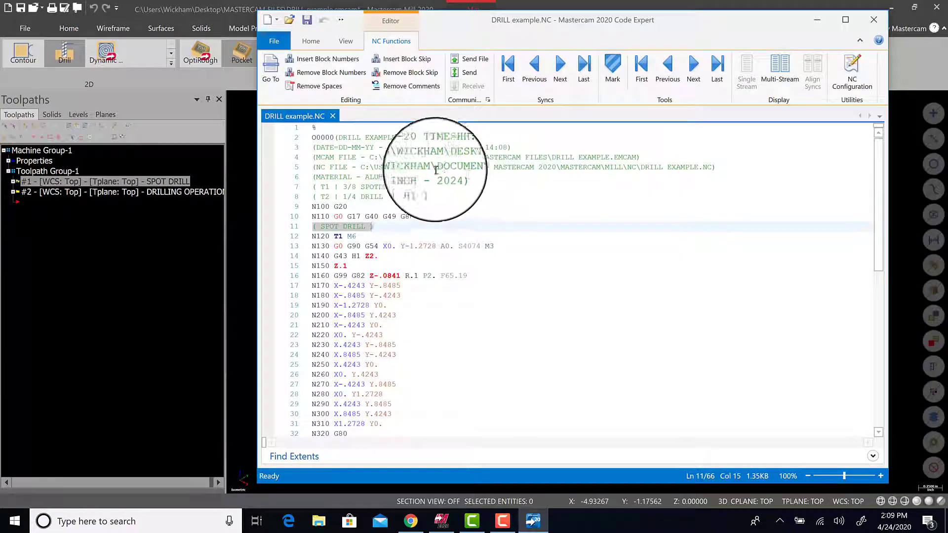
click(878, 20)
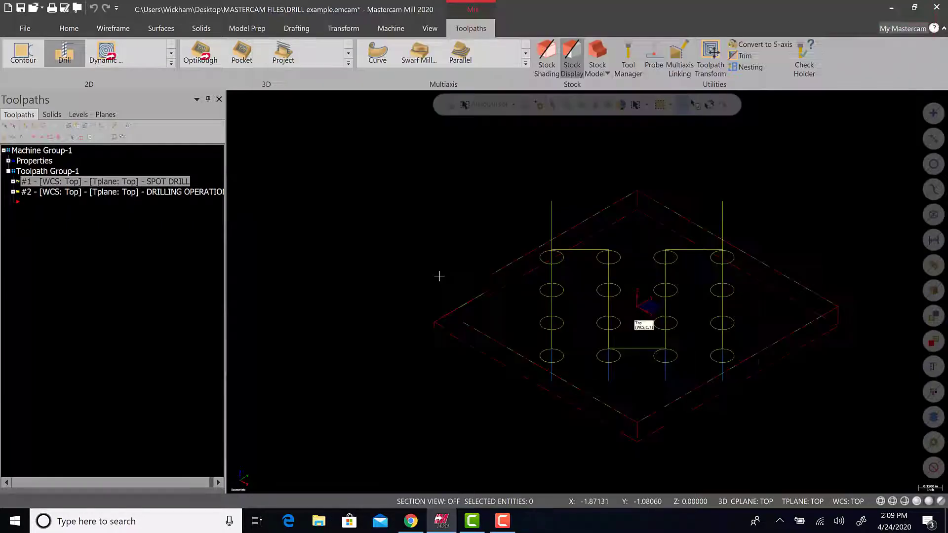
scroll(782, 341, up, 2)
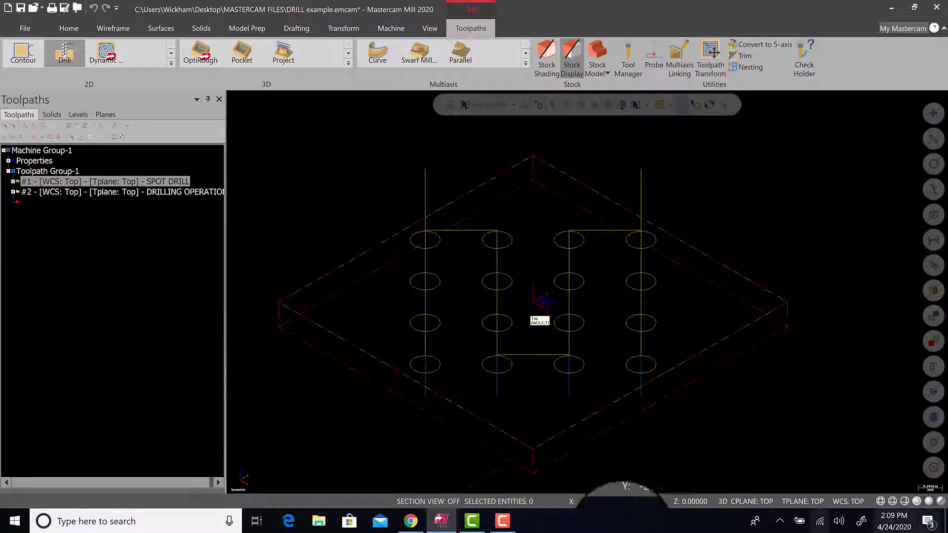
click(502, 520)
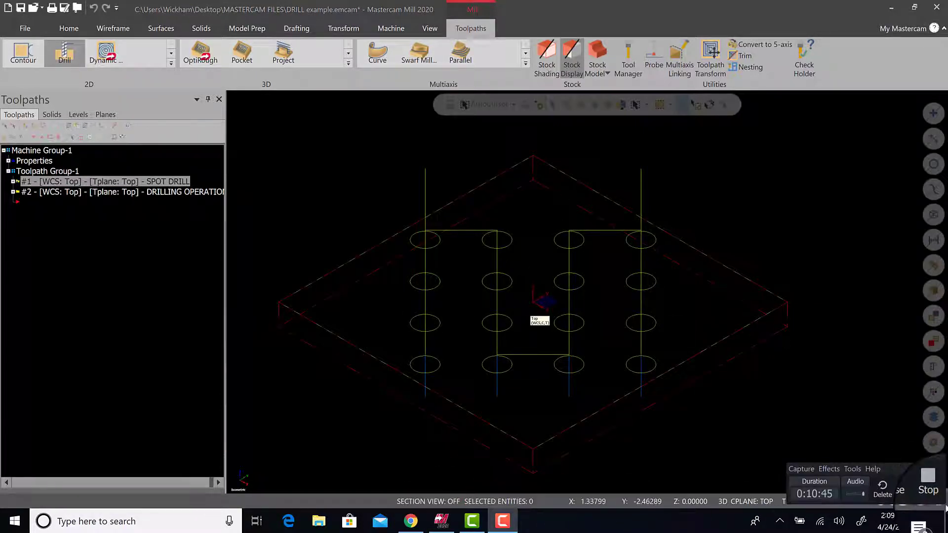